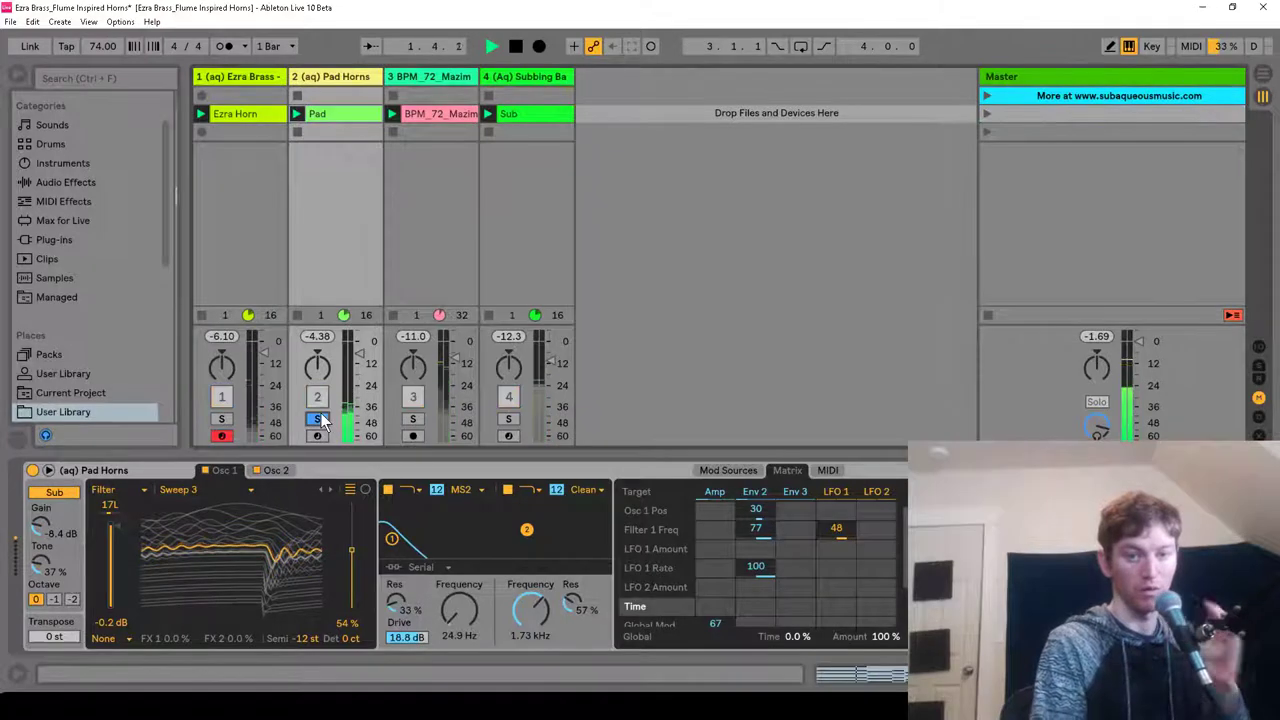
# - Audition tracks 1 and 2 by soloing each in turn, then clear the solos and stop playback
pyautogui.click(329, 78)
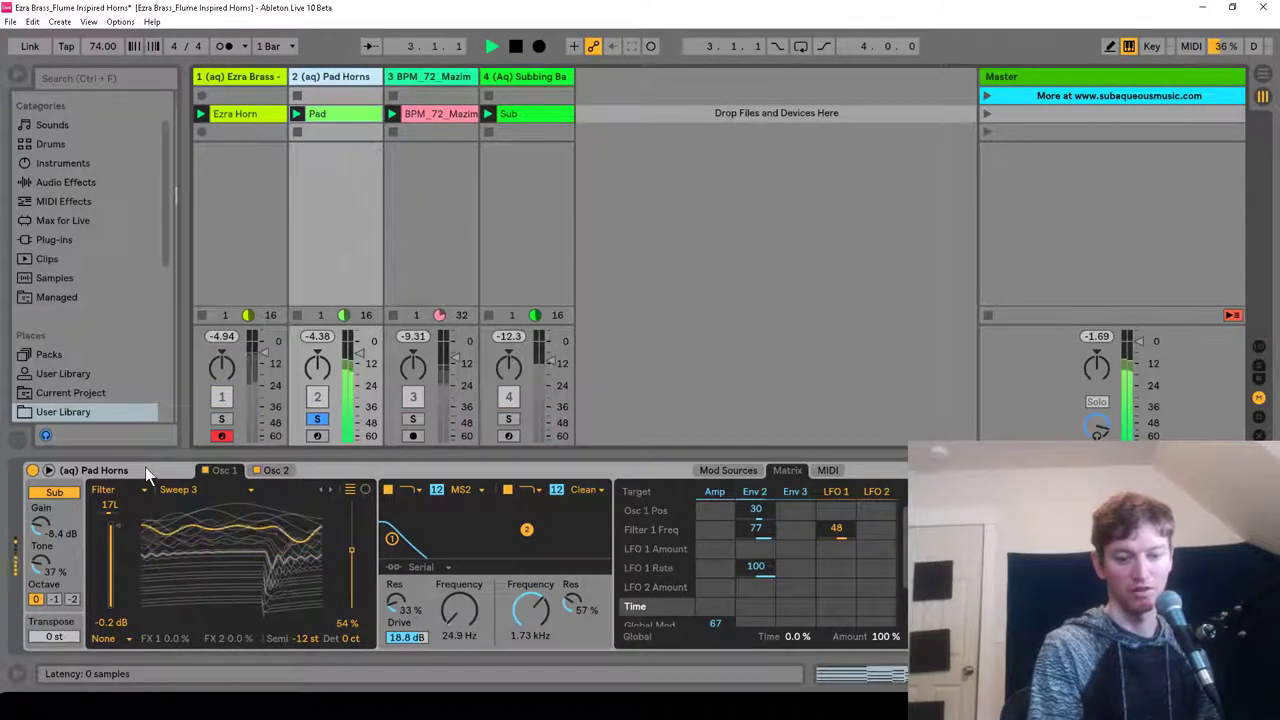
pyautogui.click(317, 419)
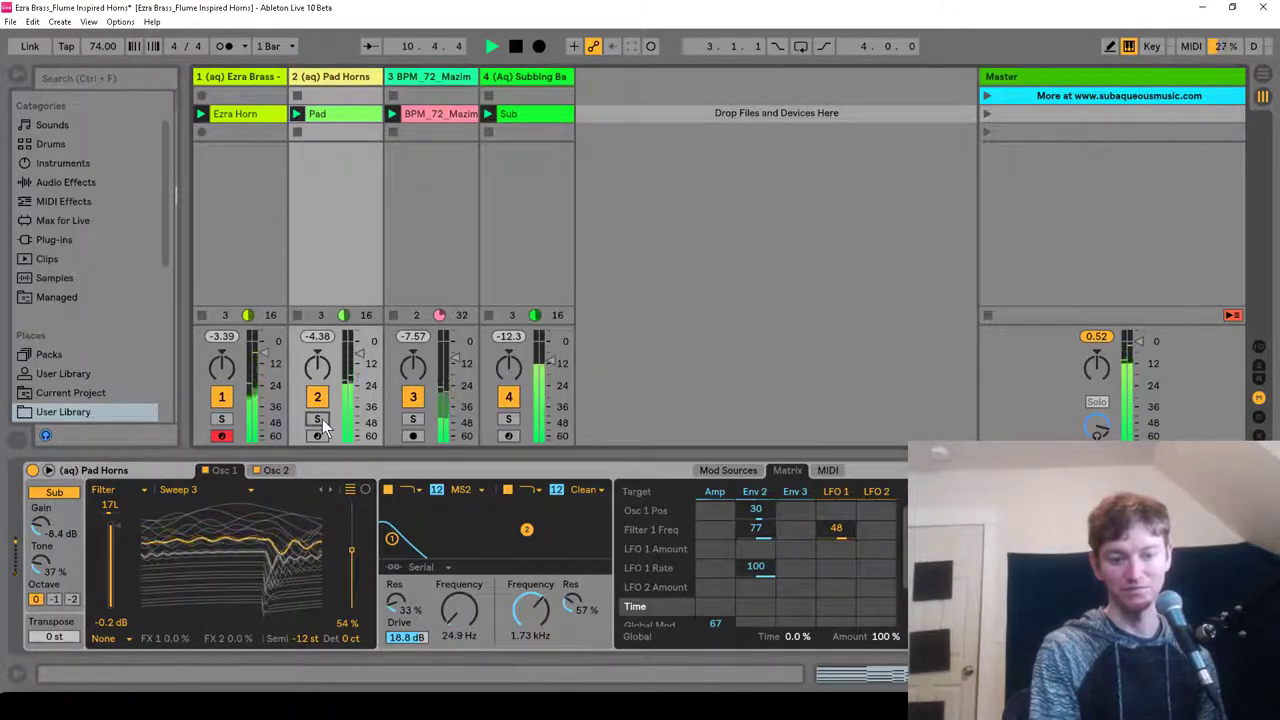
pyautogui.click(221, 423)
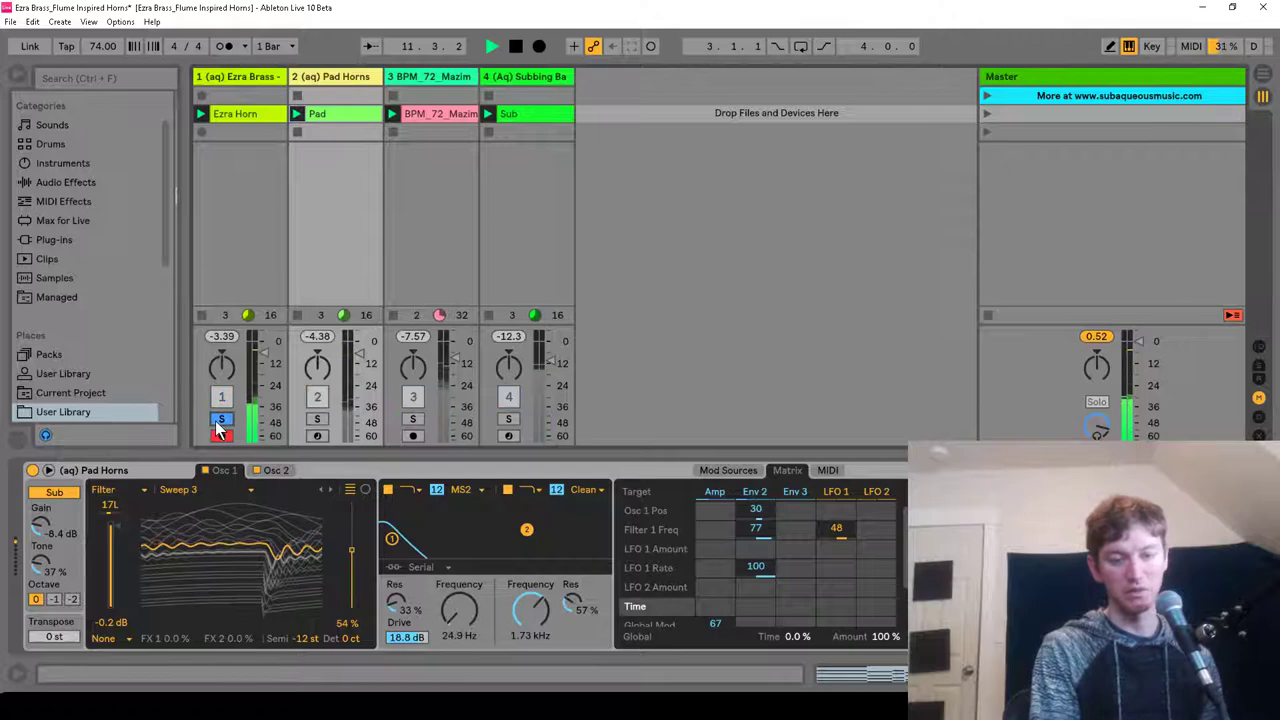
pyautogui.click(315, 421)
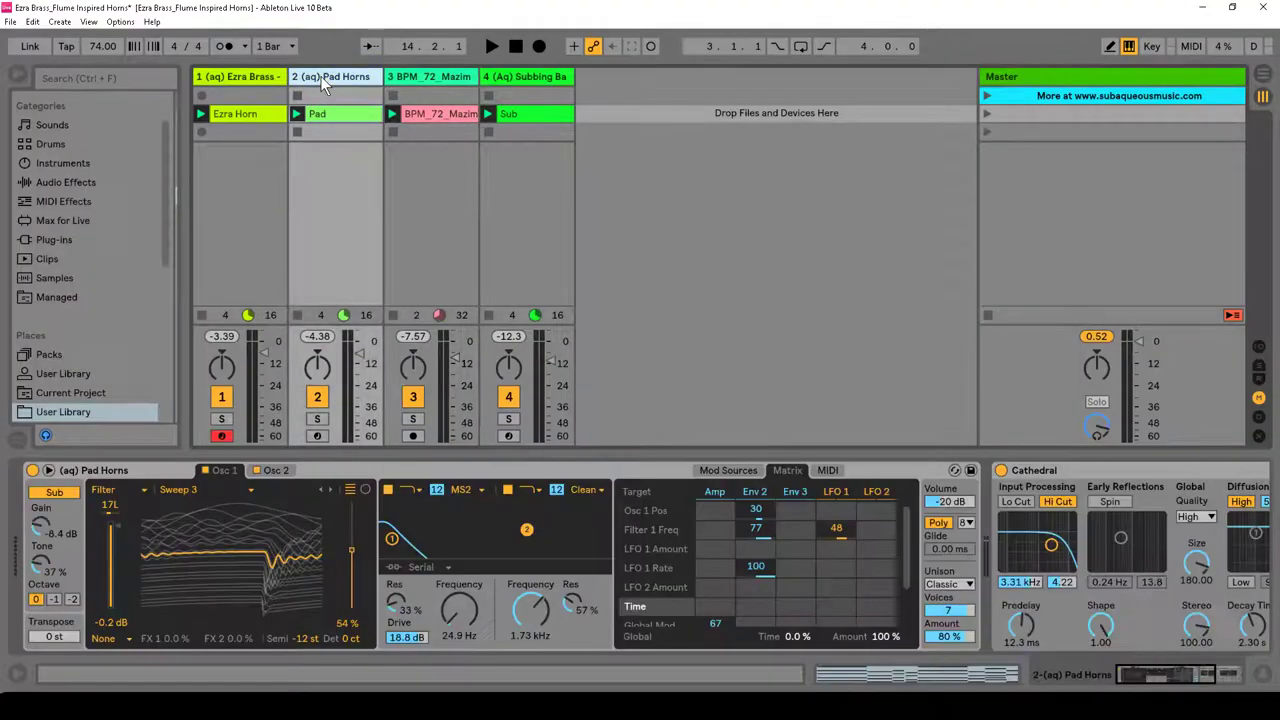
# - Delete the old Pad Horns instrument from track 2's device chain
pyautogui.click(127, 474)
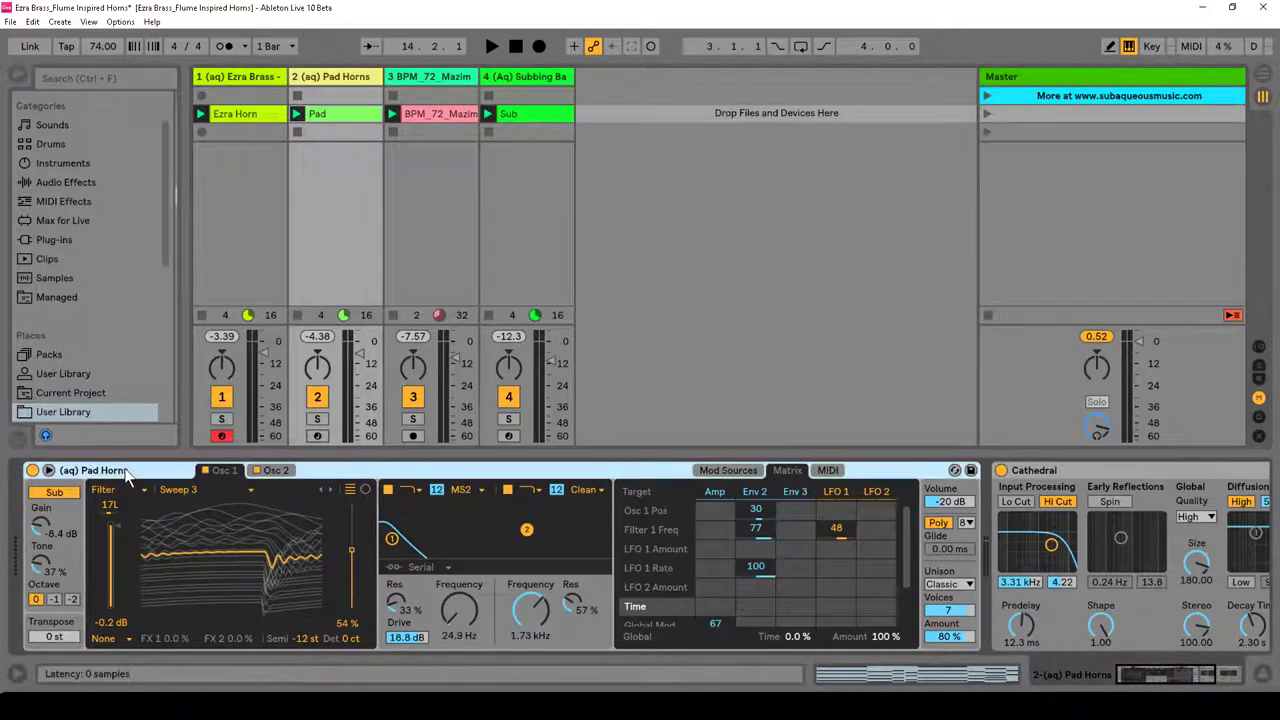
pyautogui.press('Delete')
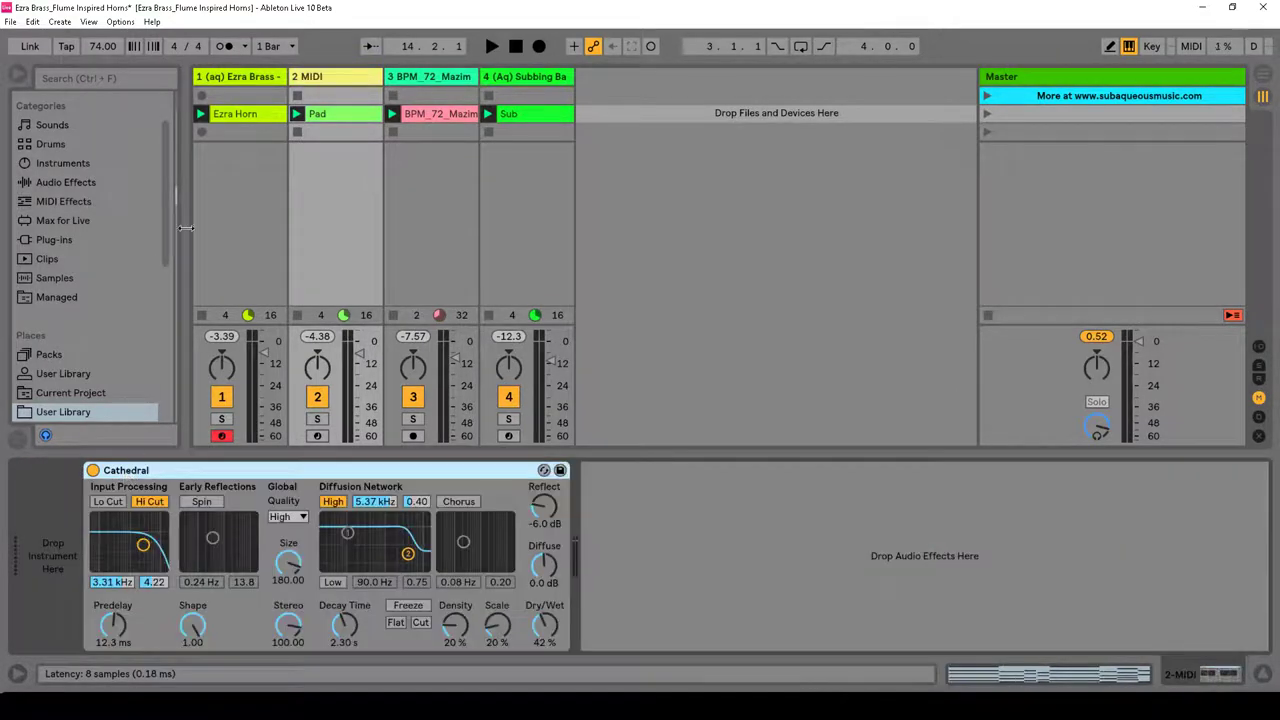
pyautogui.scroll(-5, 68, 185)
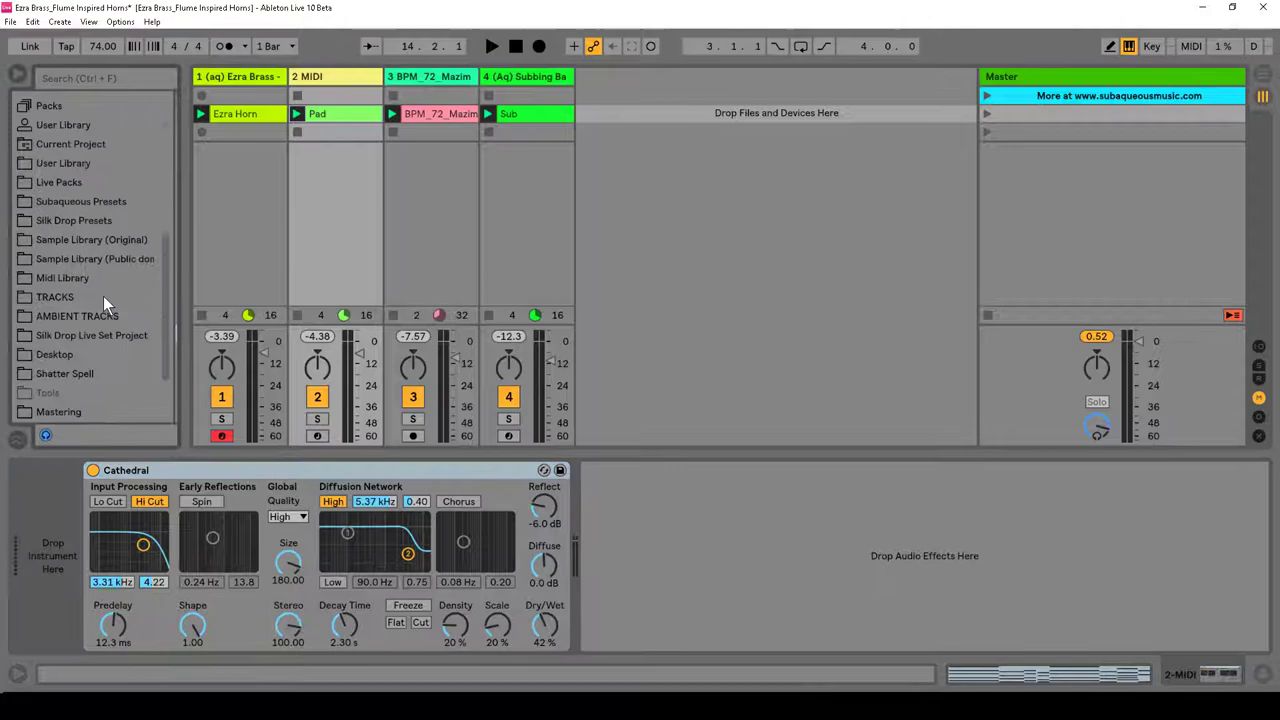
pyautogui.scroll(5, 106, 243)
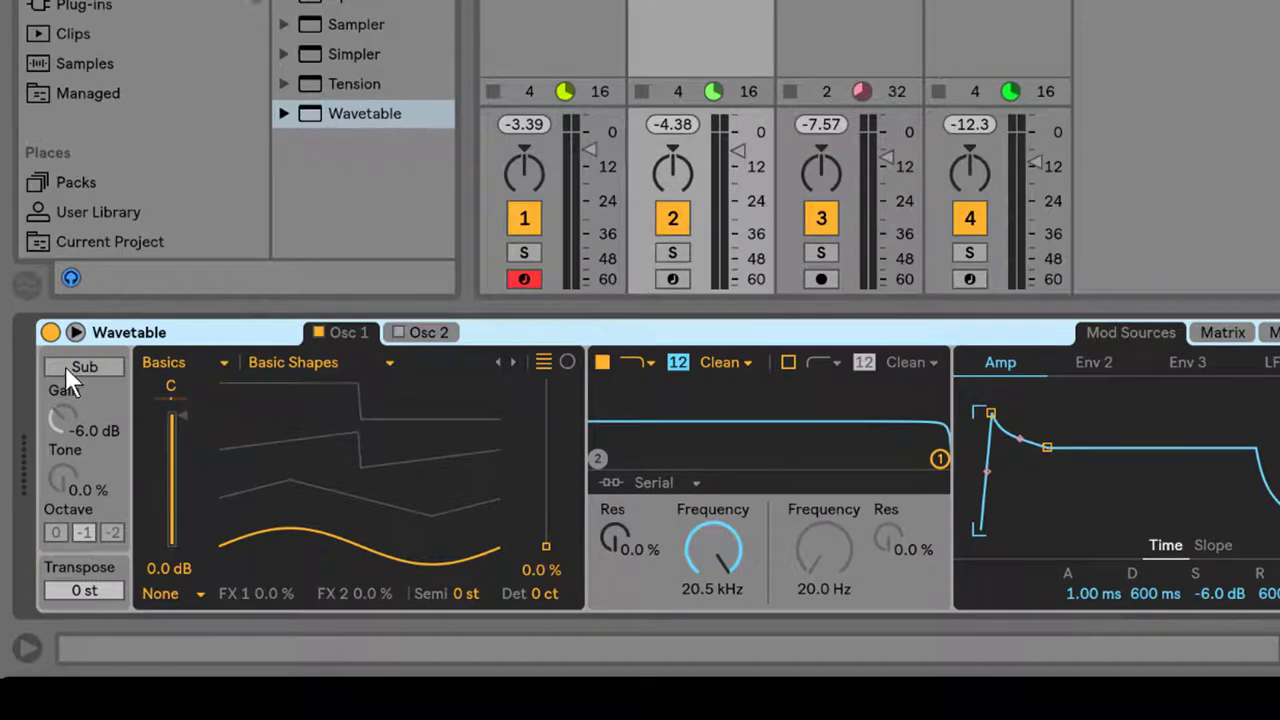
# - Turn on the sub oscillator at -7 dB, 38% tone, octave 0, and arm track 2
pyautogui.click(97, 368)
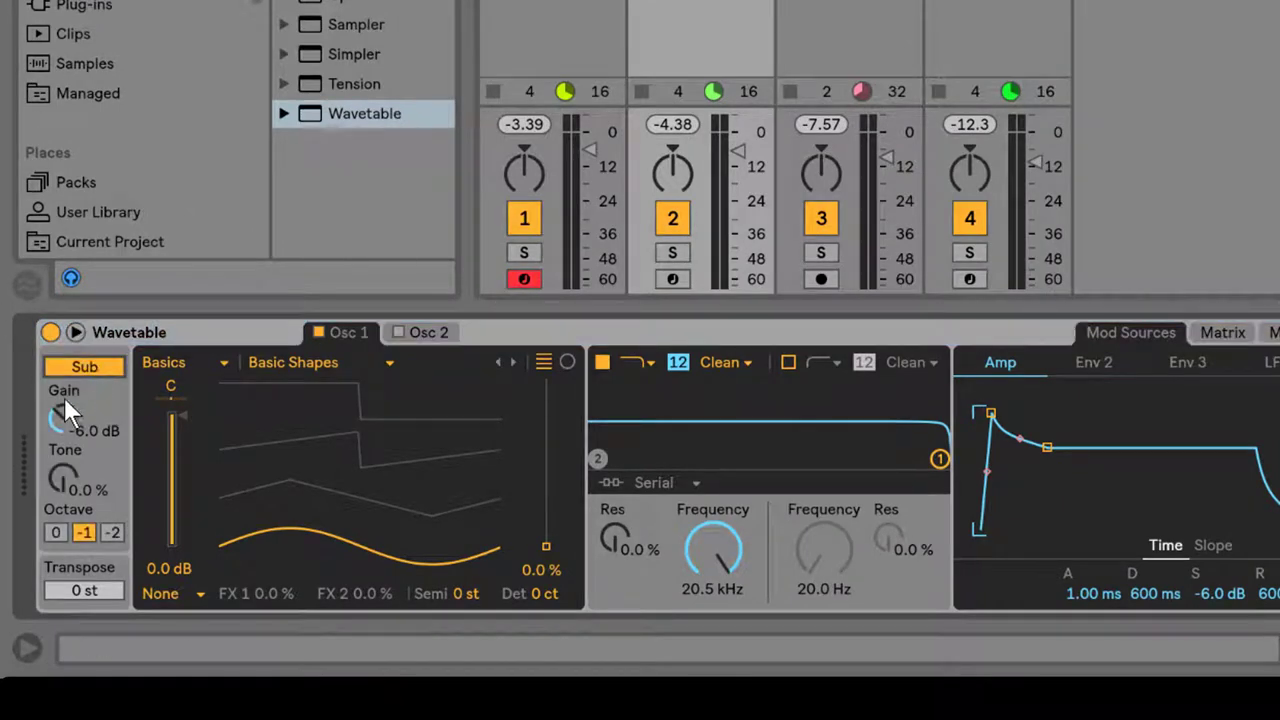
pyautogui.moveTo(60, 417); pyautogui.dragTo(60, 424)
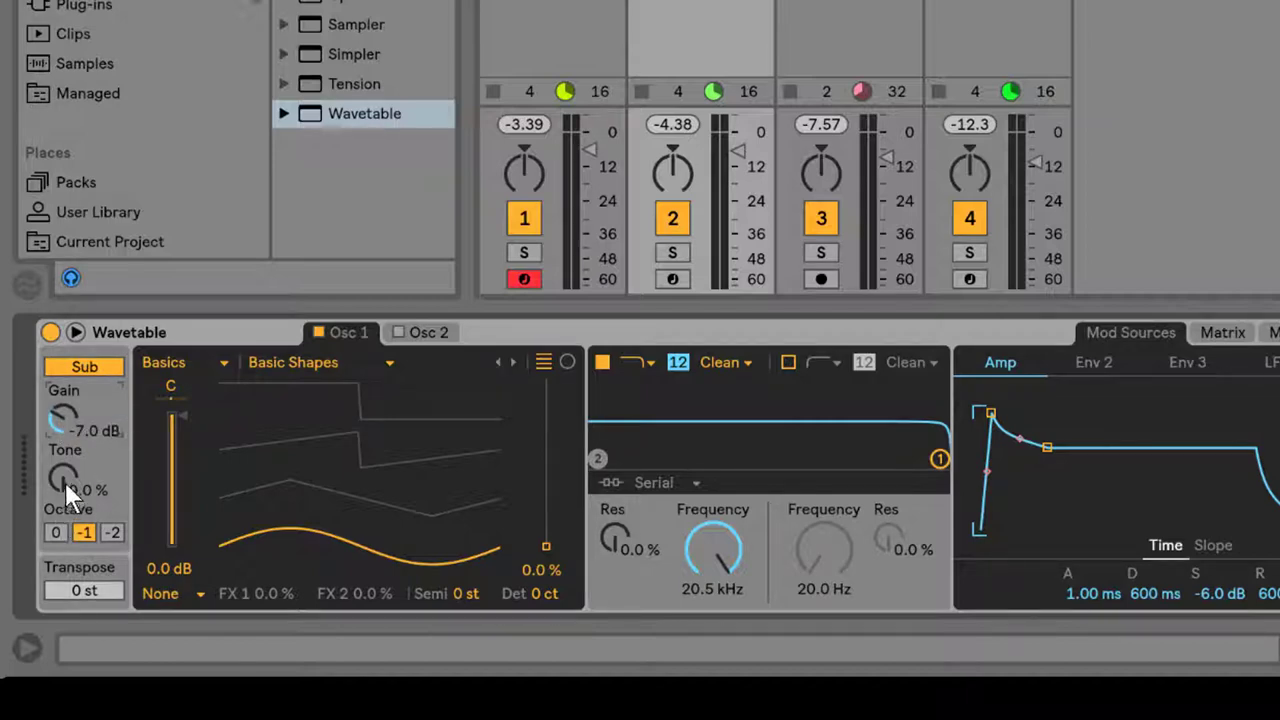
pyautogui.moveTo(63, 481); pyautogui.dragTo(63, 440)
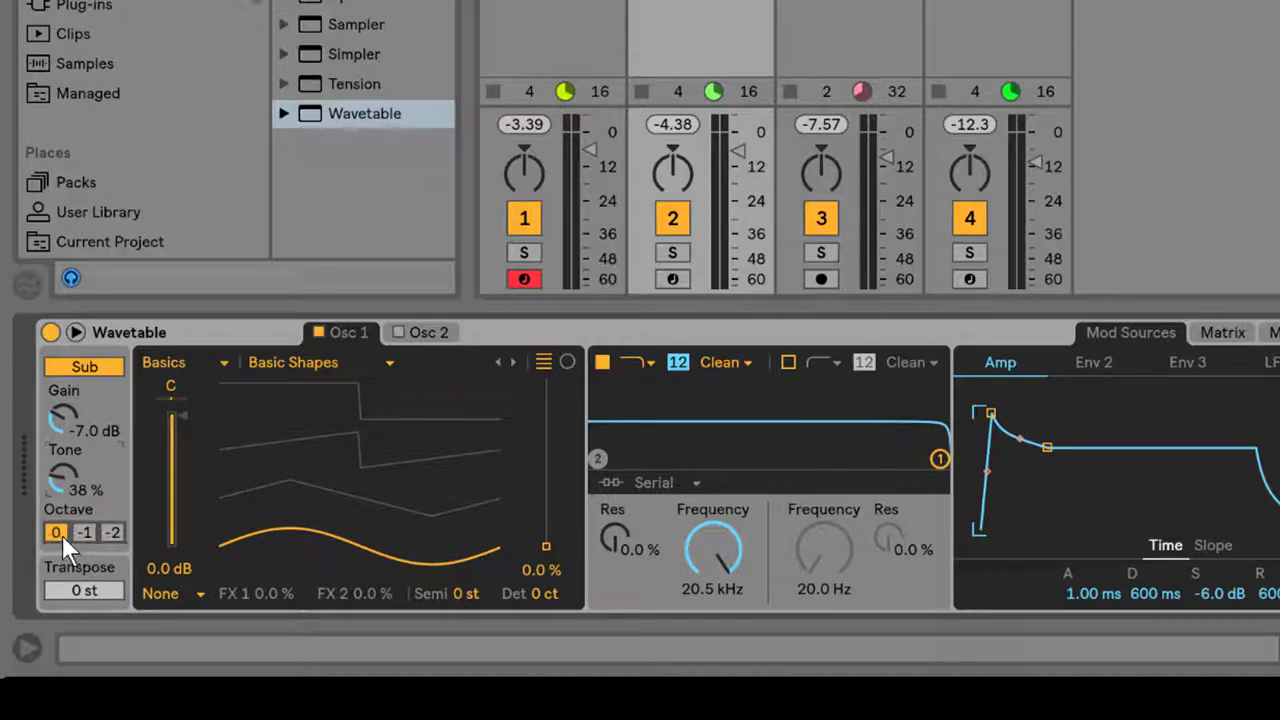
pyautogui.click(677, 280)
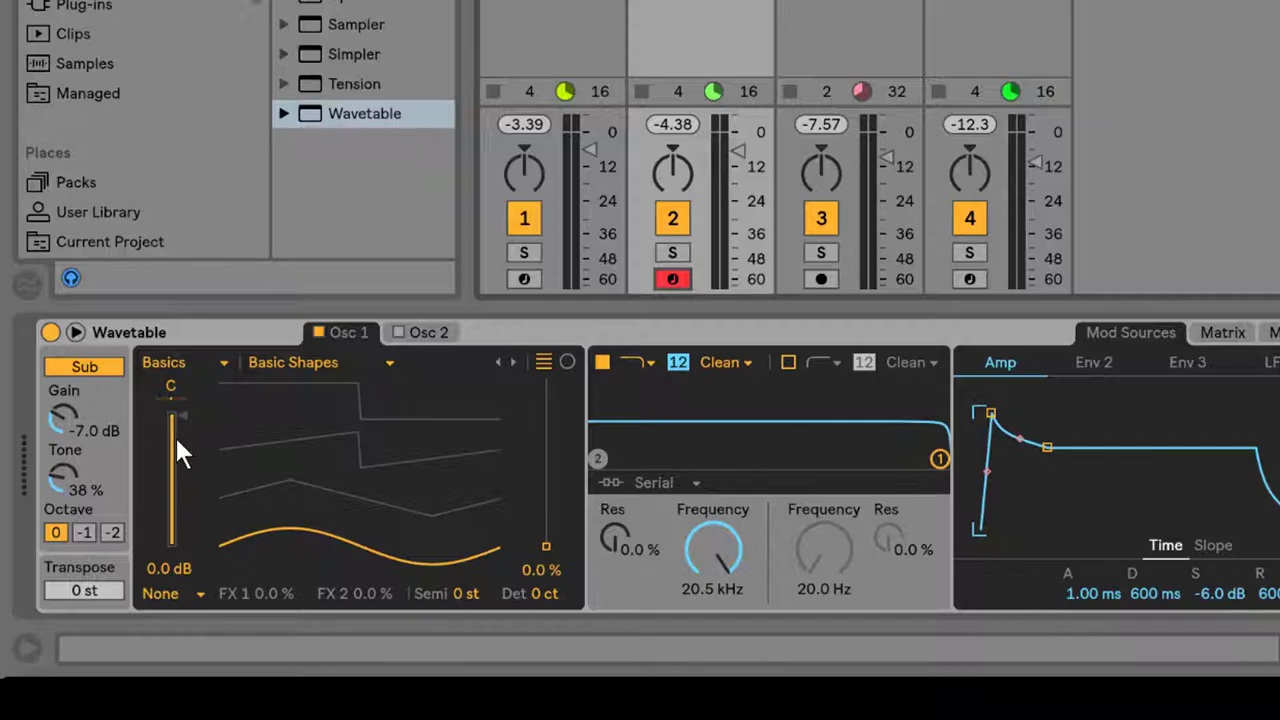
# - Load the Filter 'Sweep 3' wavetable into Osc 1 at 51% position
pyautogui.click(162, 360)
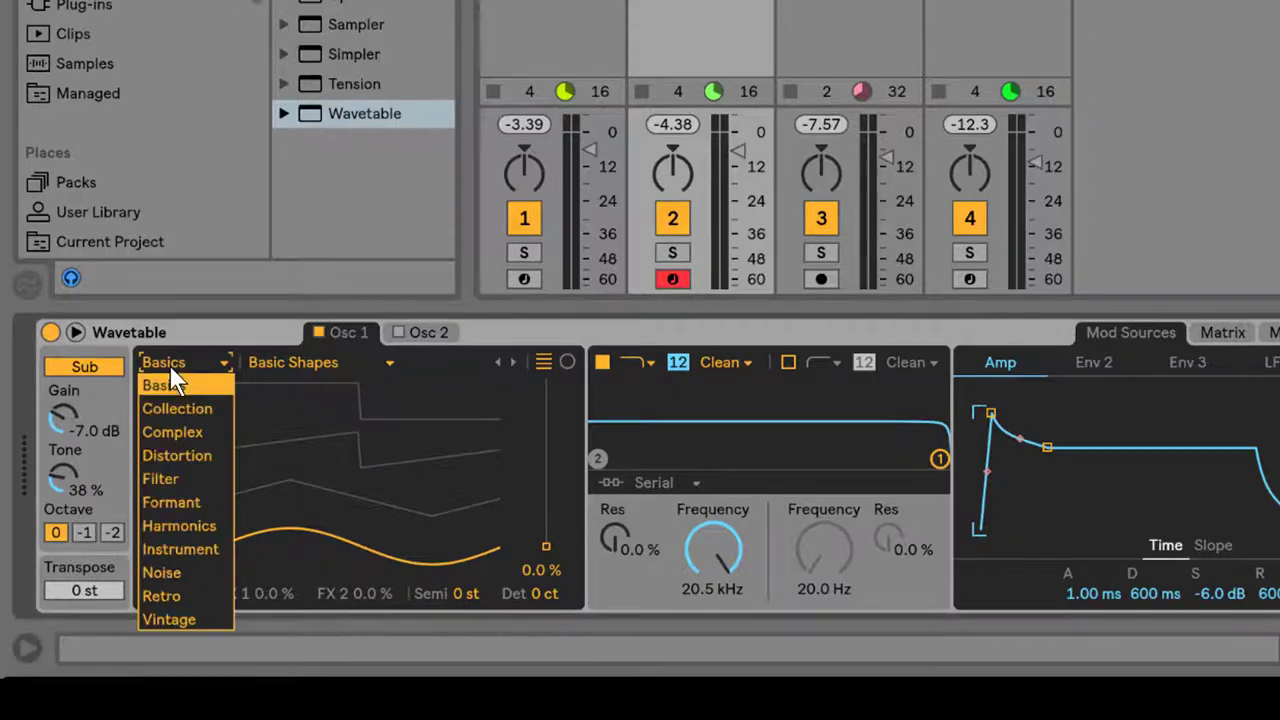
pyautogui.click(217, 478)
pyautogui.click(306, 362)
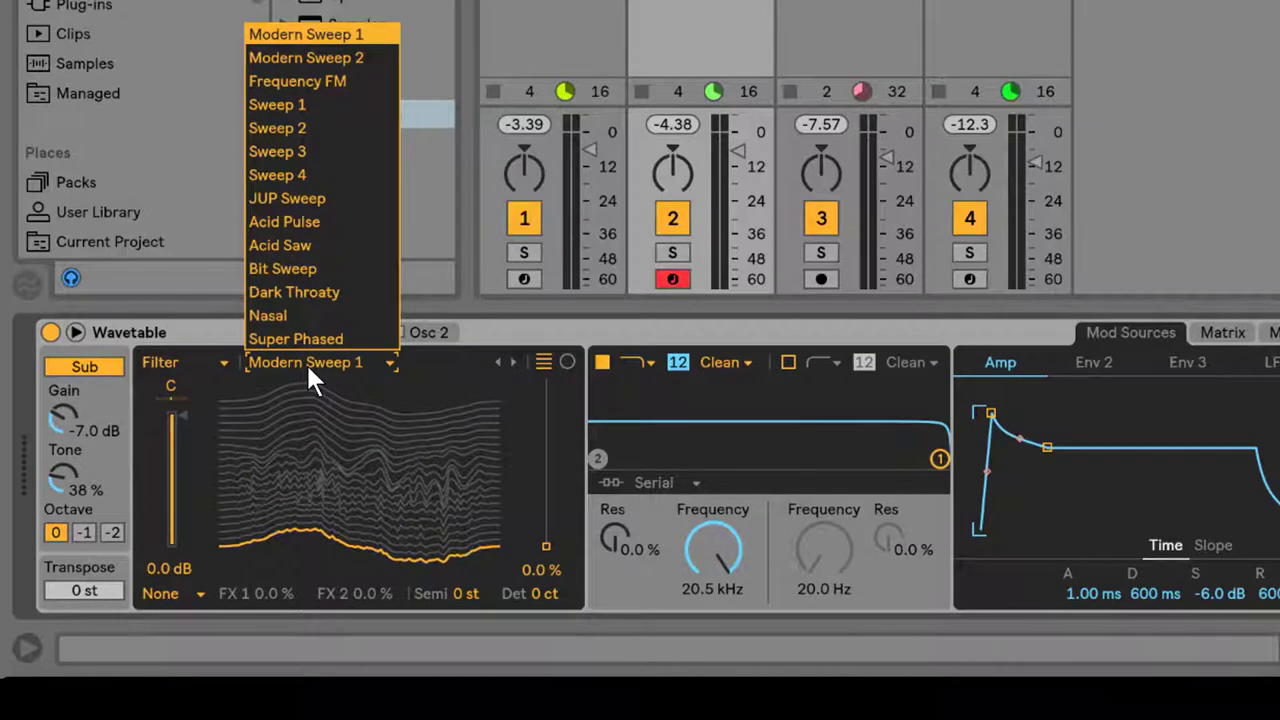
pyautogui.click(322, 152)
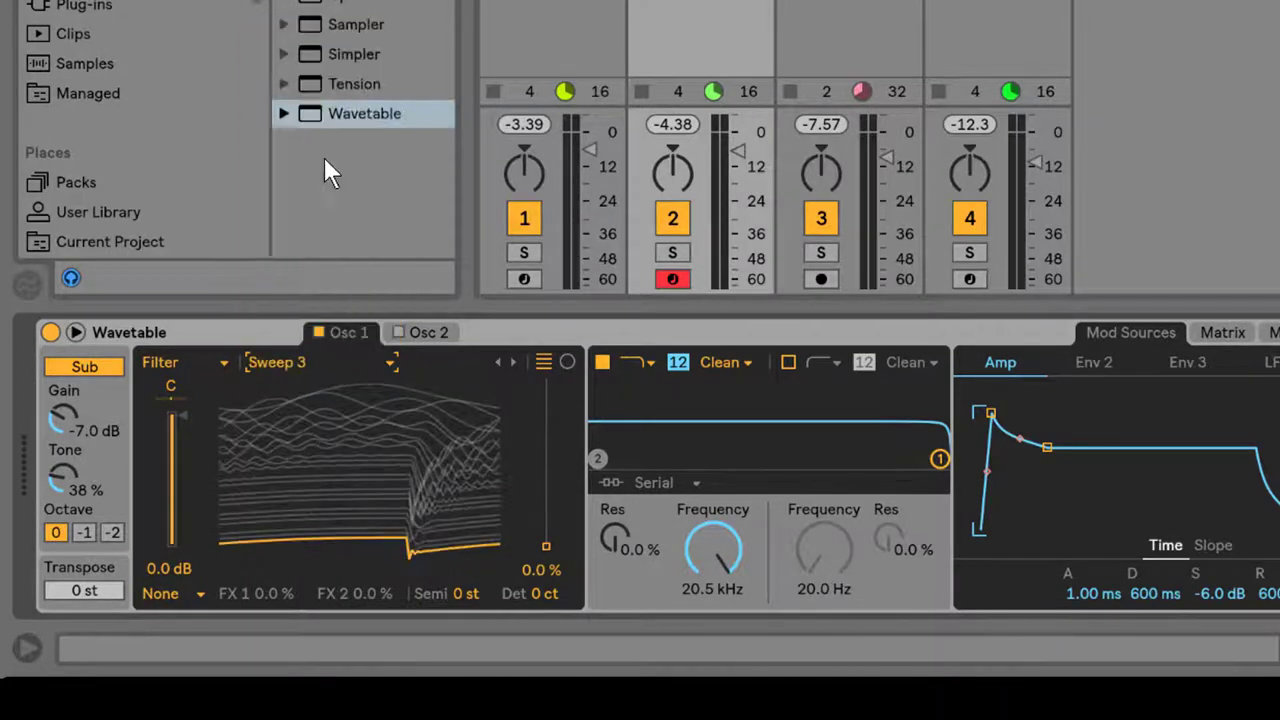
pyautogui.moveTo(546, 545); pyautogui.dragTo(546, 460)
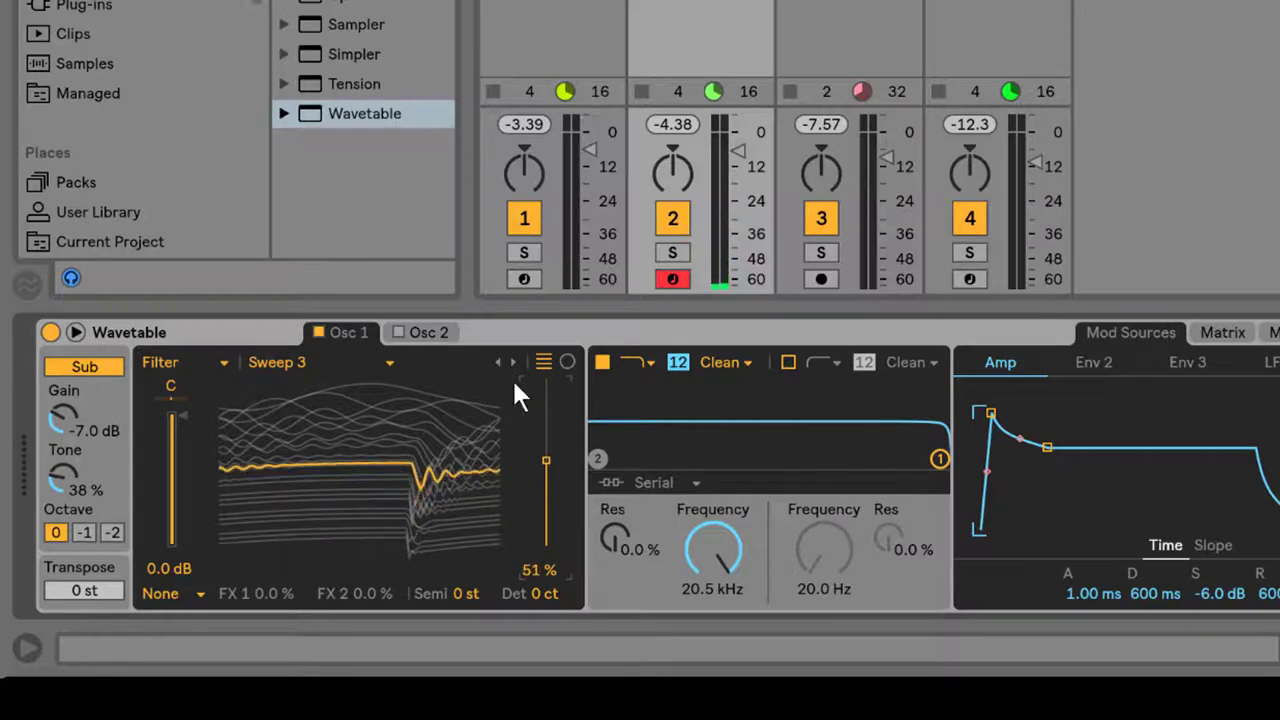
# - Set Osc 2 to the Sub 3 wavetable at 75% position, pitched up 12 semitones
pyautogui.click(421, 333)
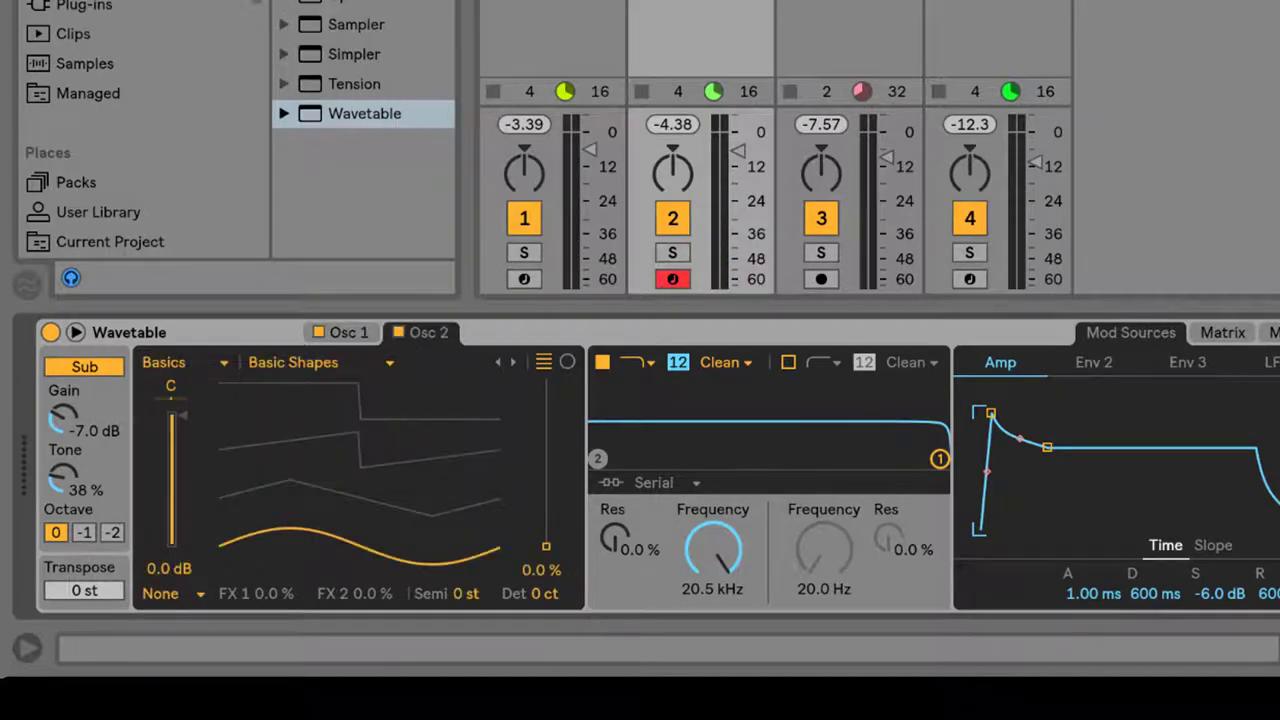
pyautogui.click(296, 362)
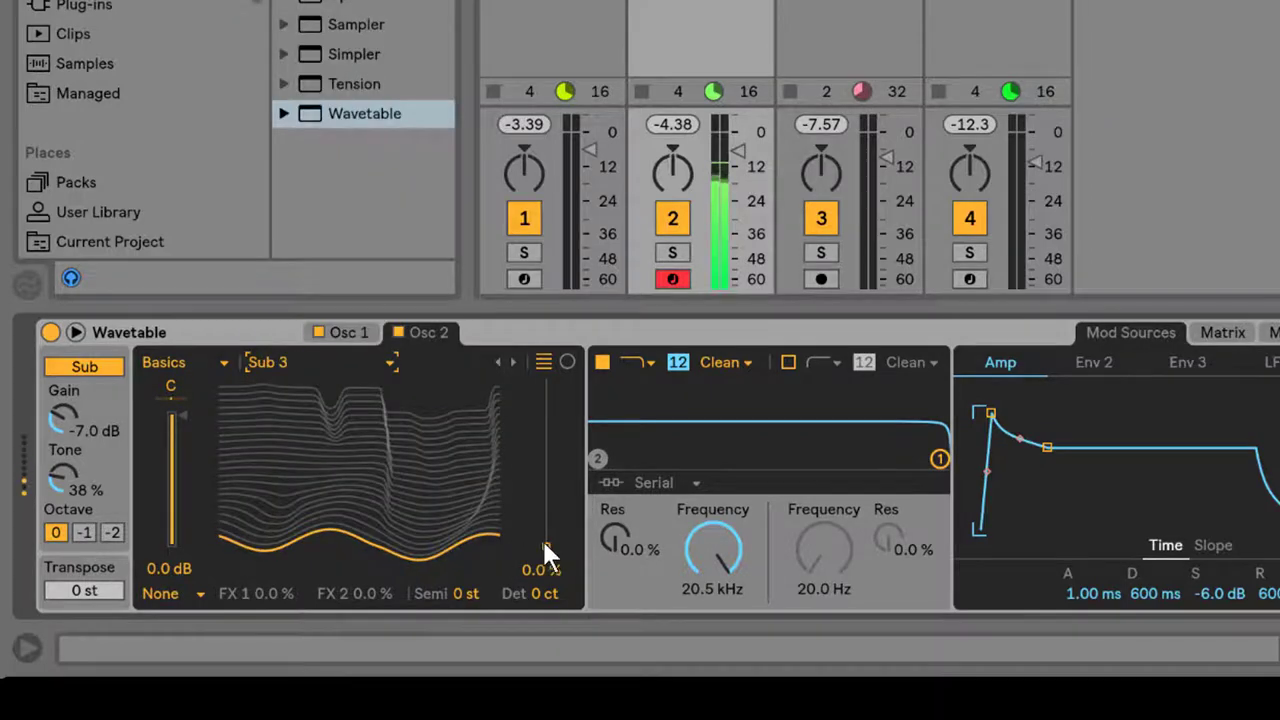
pyautogui.moveTo(544, 545); pyautogui.dragTo(546, 421)
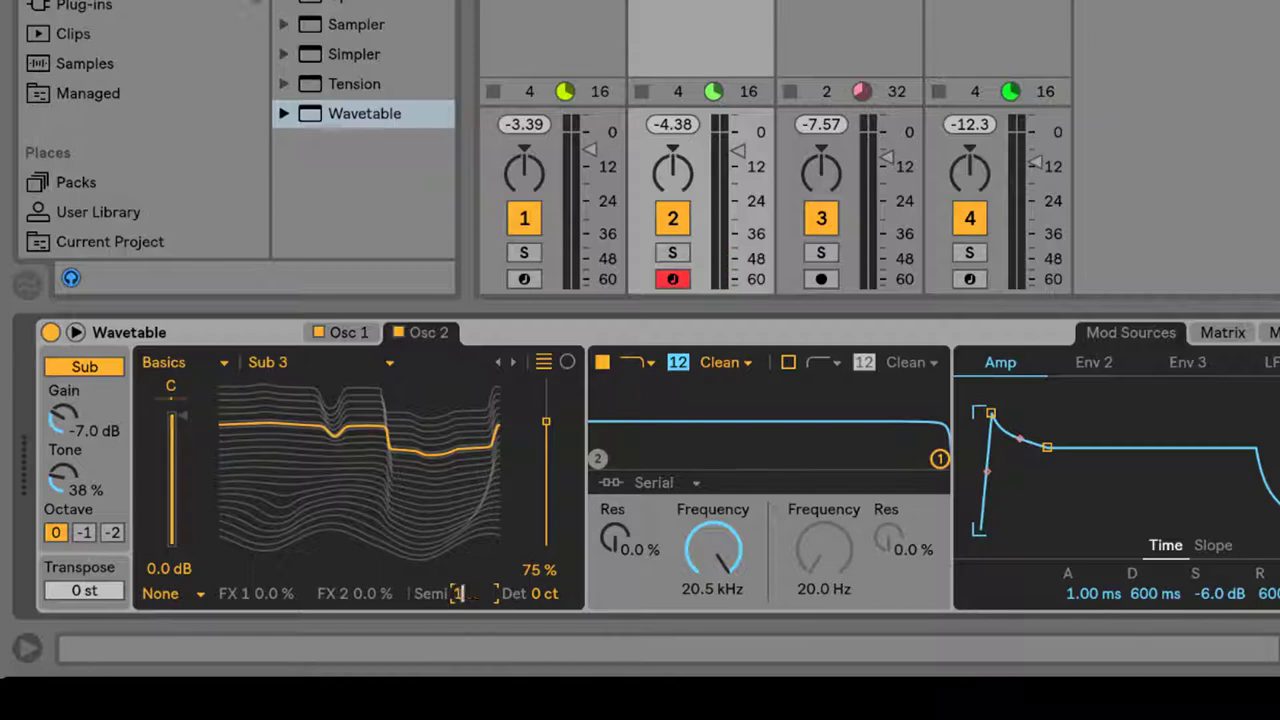
pyautogui.click(555, 390)
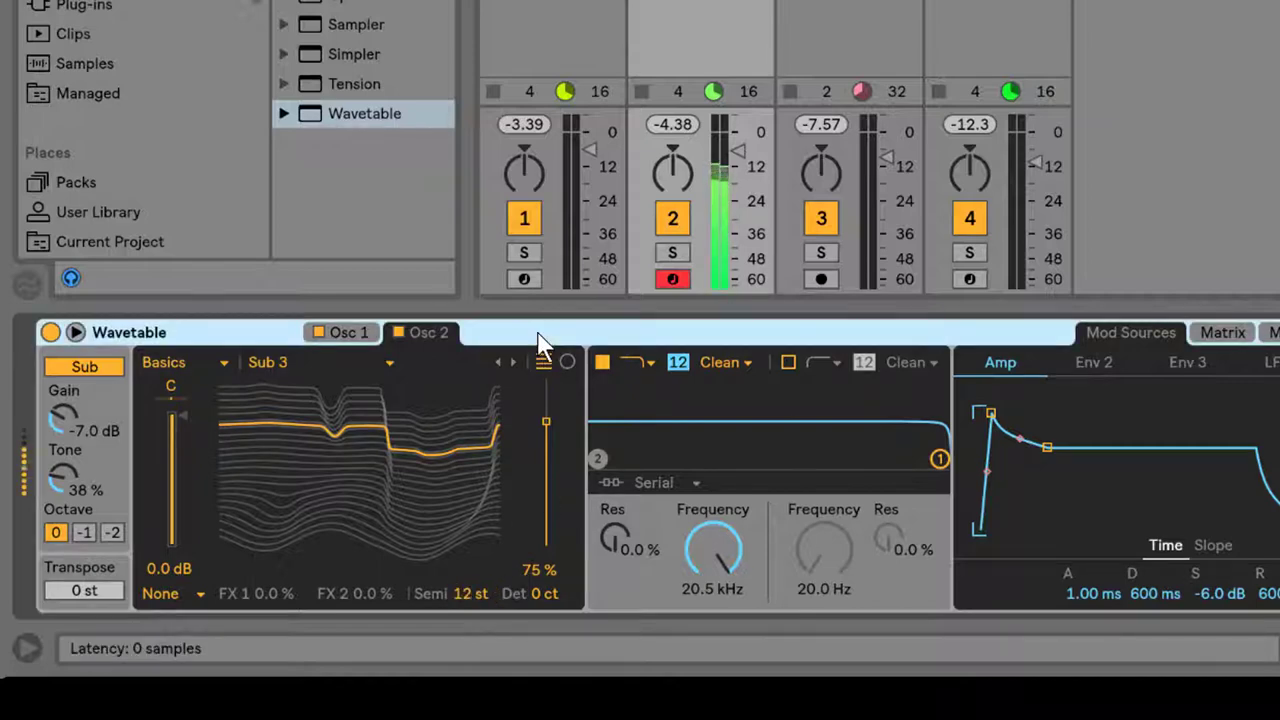
# - Transpose Osc 1 down to -12 semitones
pyautogui.click(352, 333)
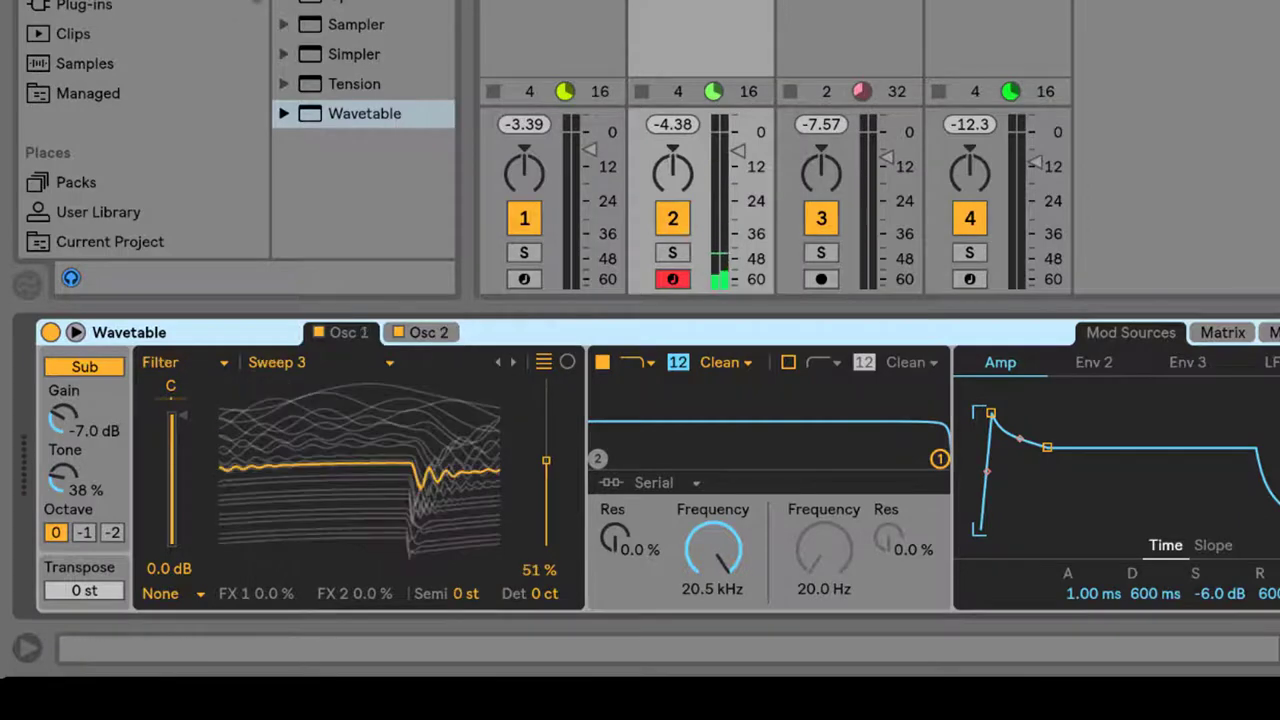
pyautogui.click(478, 594)
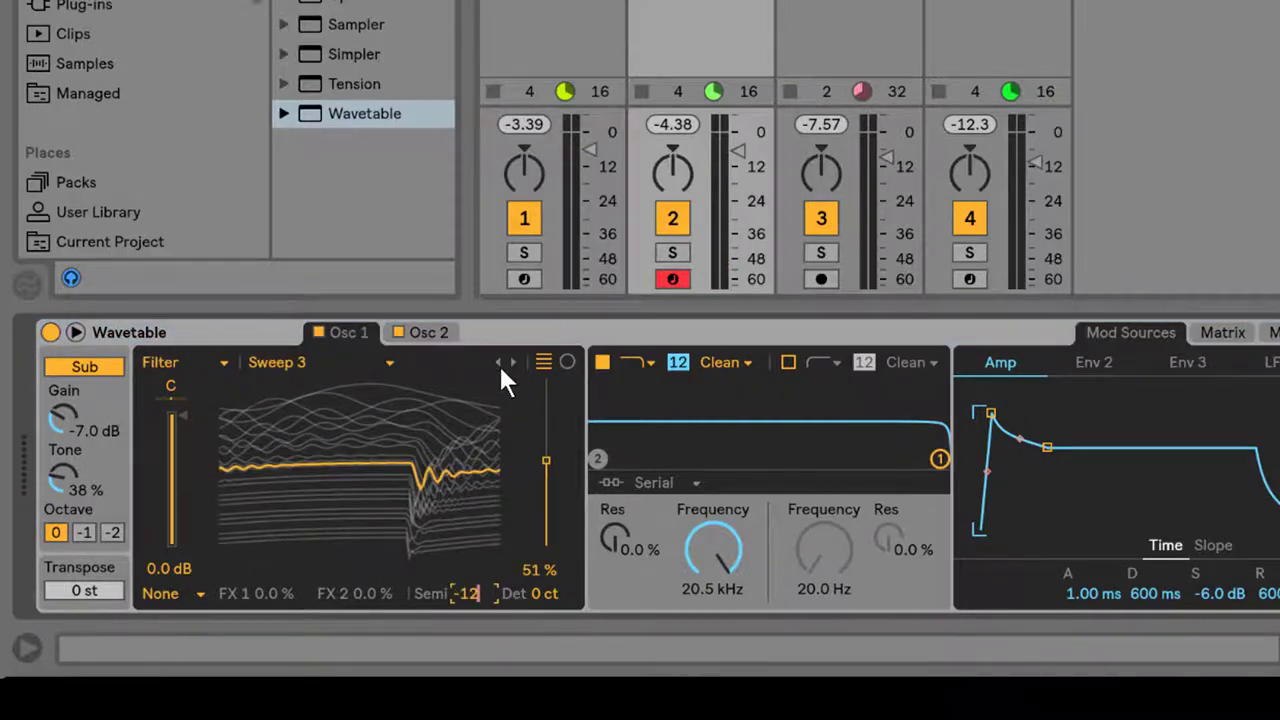
pyautogui.write('-12')
pyautogui.click(513, 338)
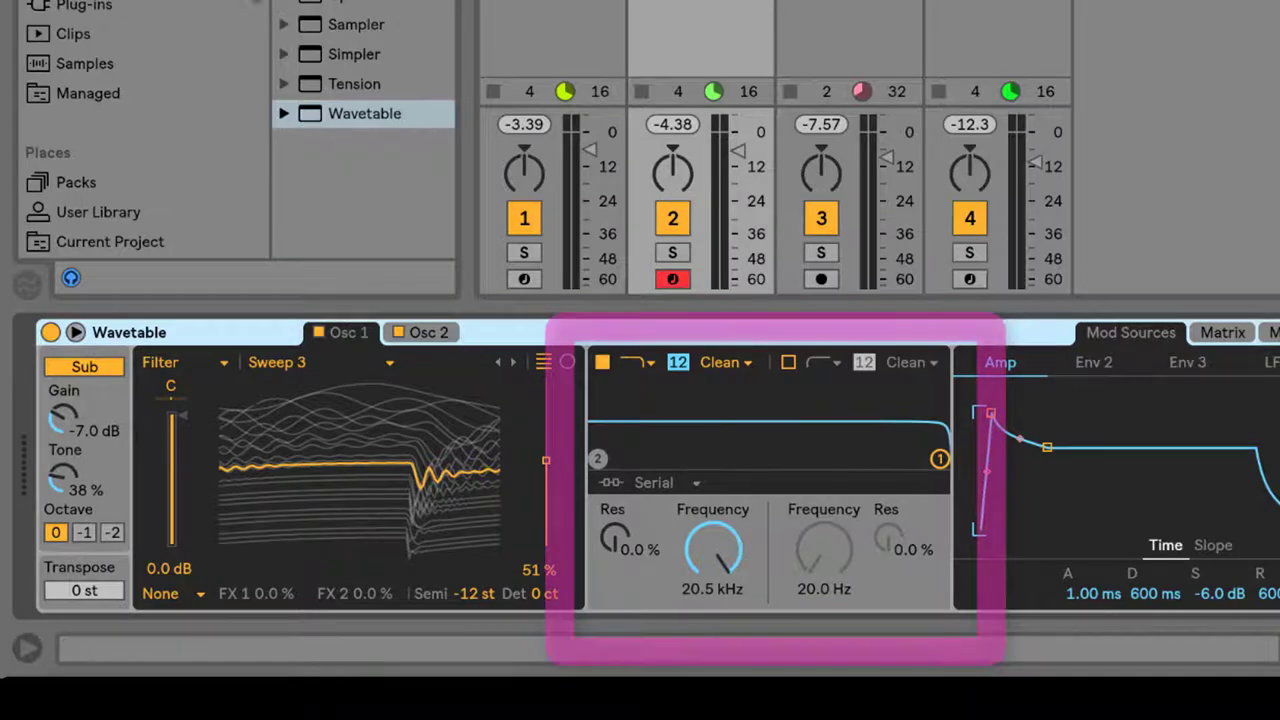
# - Set Filter 1 to the MS2 circuit at 26.3 Hz, 34% resonance and 18.6 dB drive
pyautogui.click(710, 362)
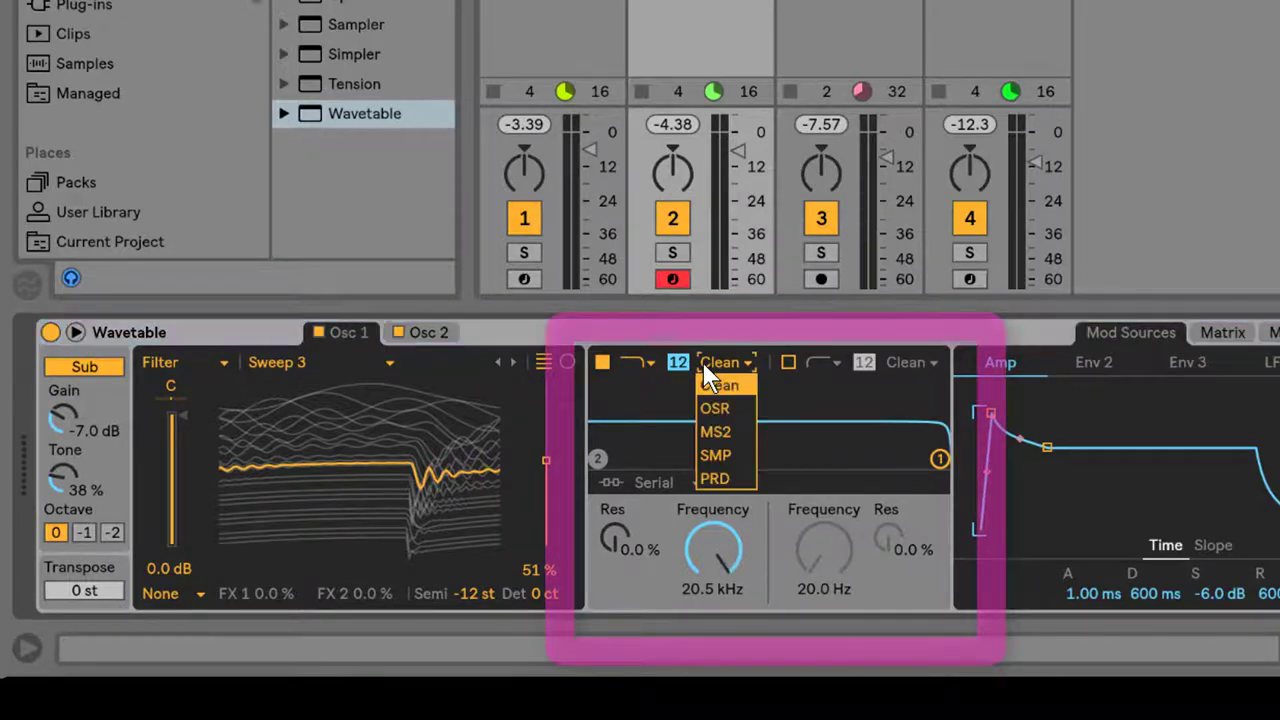
pyautogui.click(733, 430)
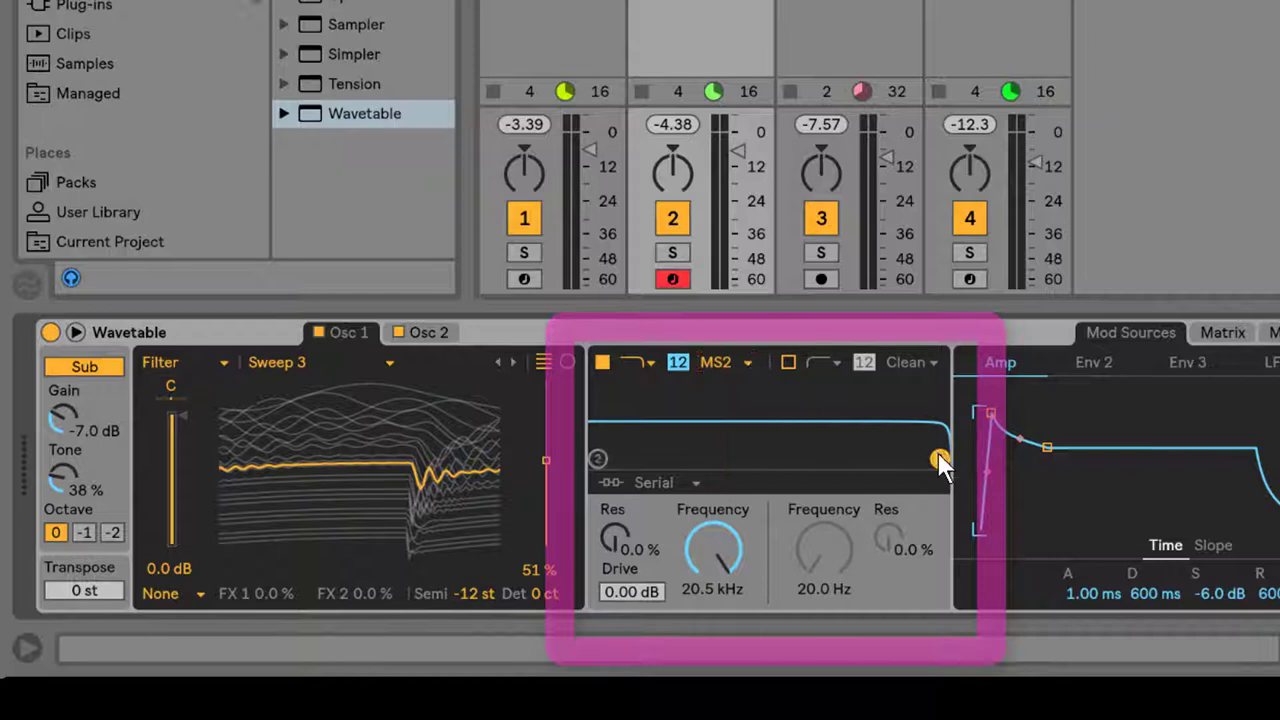
pyautogui.moveTo(940, 460); pyautogui.dragTo(622, 446)
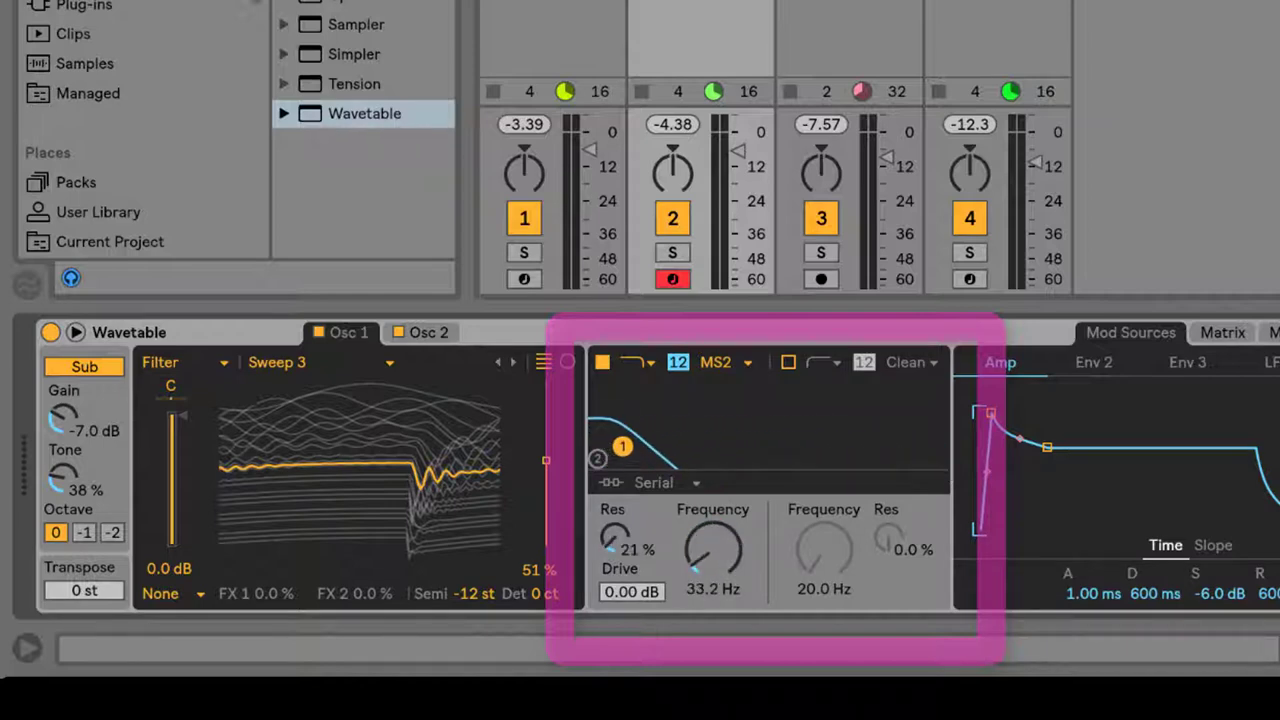
pyautogui.moveTo(686, 577); pyautogui.dragTo(686, 585)
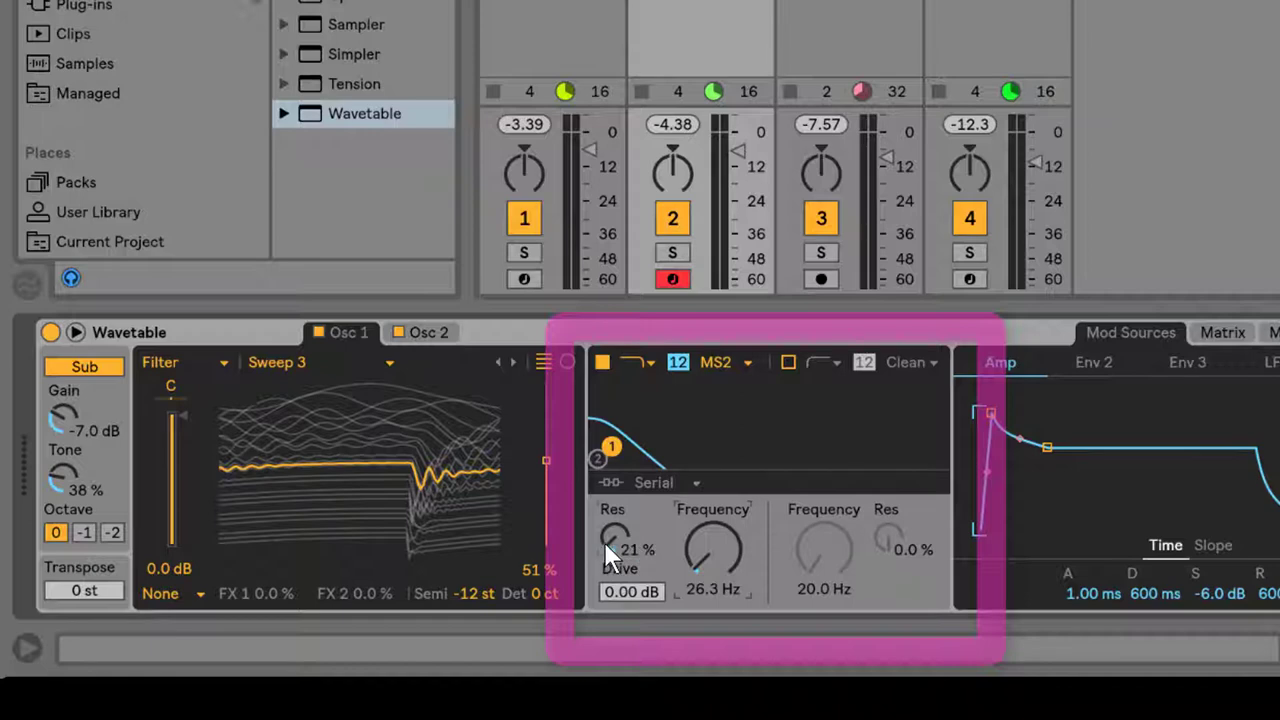
pyautogui.moveTo(604, 542); pyautogui.dragTo(604, 520)
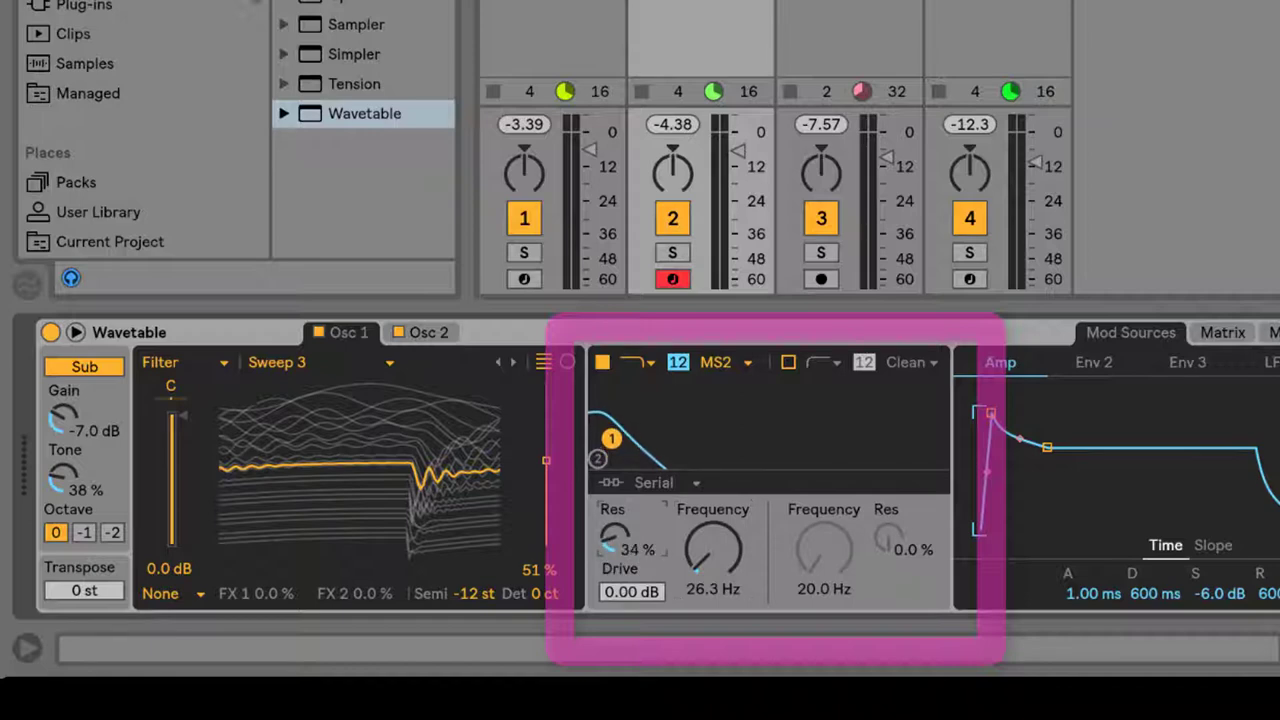
pyautogui.moveTo(637, 590); pyautogui.dragTo(637, 560)
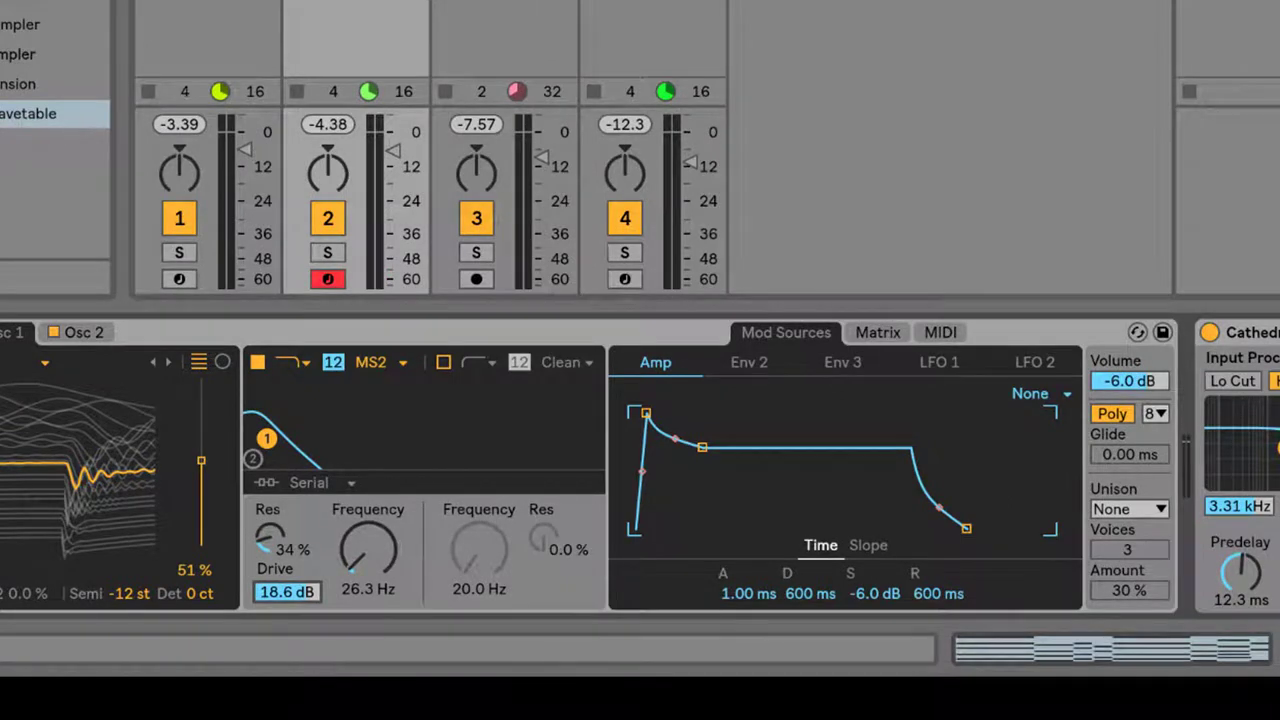
# - Route Env 2 to Filter 1 Frequency at 75 in the Matrix, then return to the Amp envelope
pyautogui.click(880, 332)
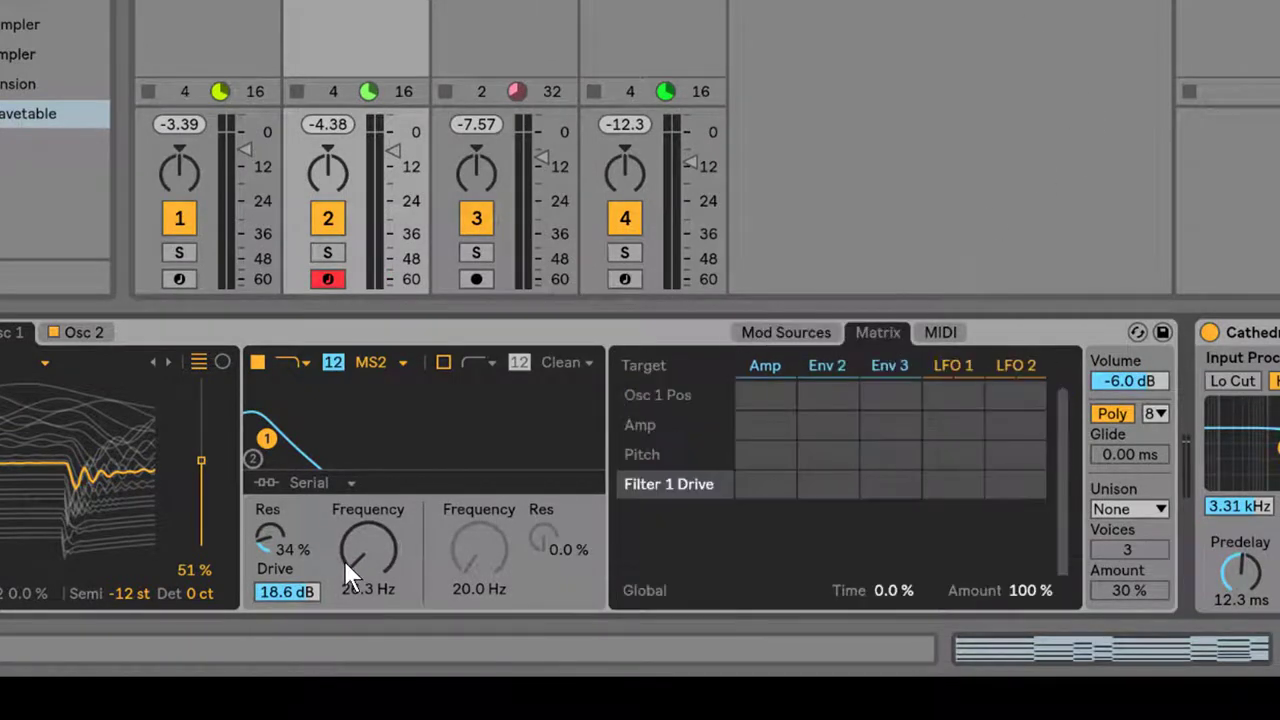
pyautogui.click(376, 556)
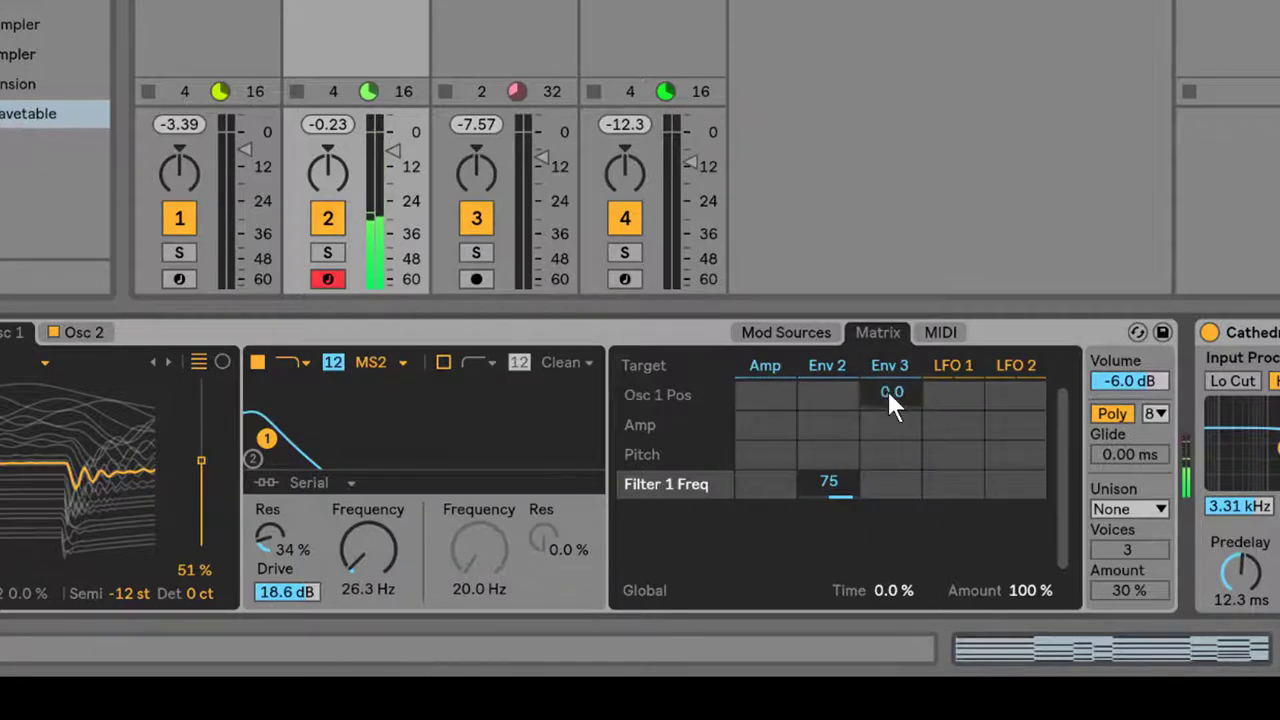
pyautogui.click(802, 335)
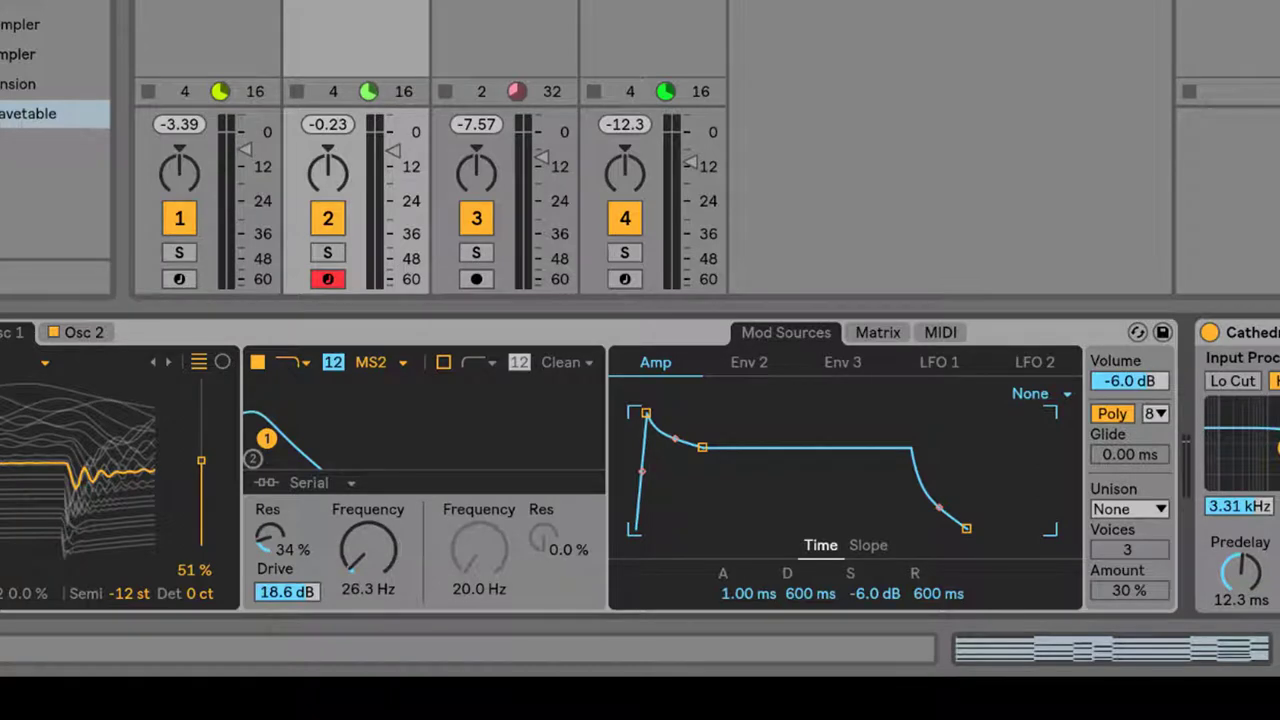
# - Give the Amp envelope a 52.7 ms attack, 14.4 s decay and -inf dB sustain
pyautogui.moveTo(738, 600)
pyautogui.mouseDown()
pyautogui.moveTo(738, 562)
pyautogui.moveTo(738, 600)
pyautogui.mouseUp()
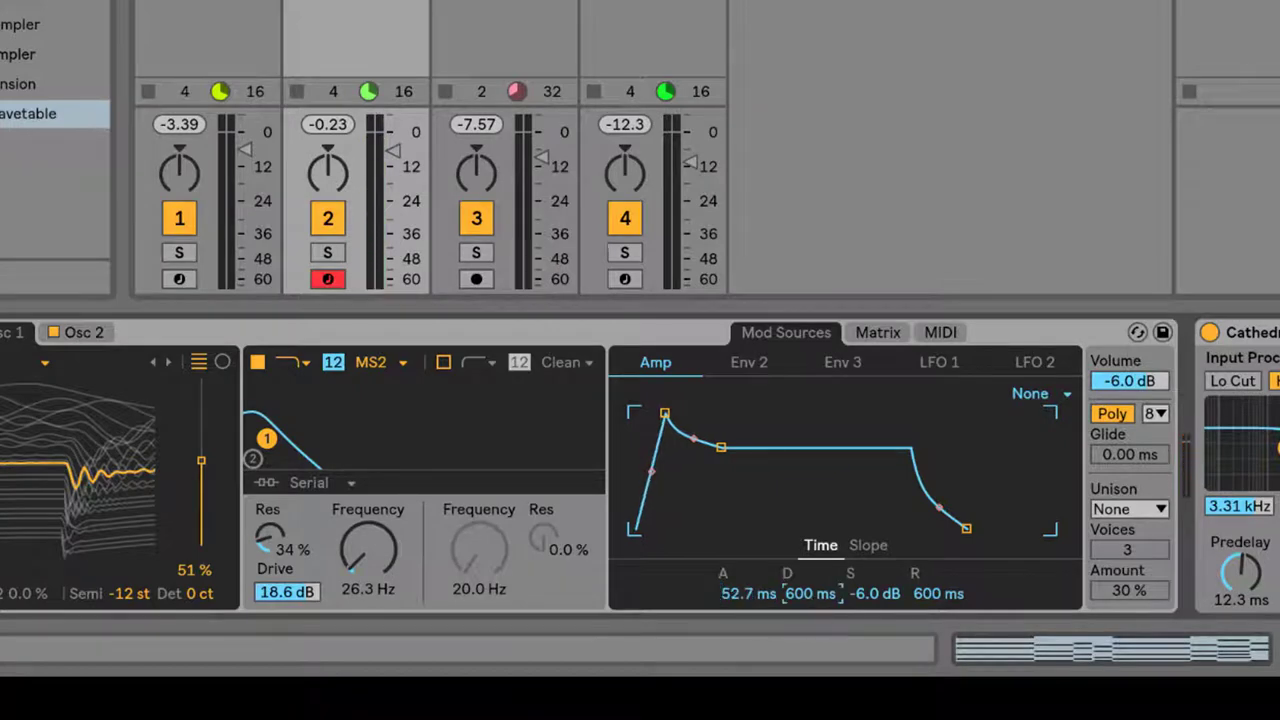
pyautogui.write('14')
pyautogui.press('Return')
pyautogui.write('1')
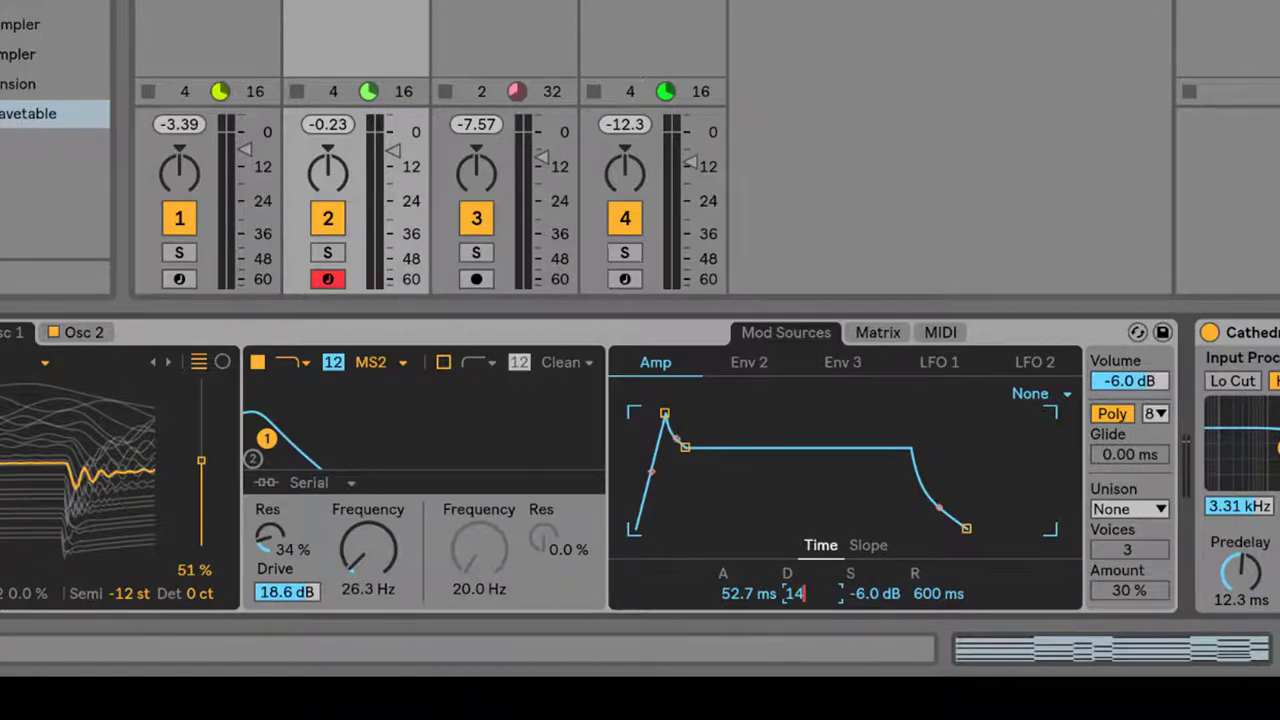
pyautogui.press('Return')
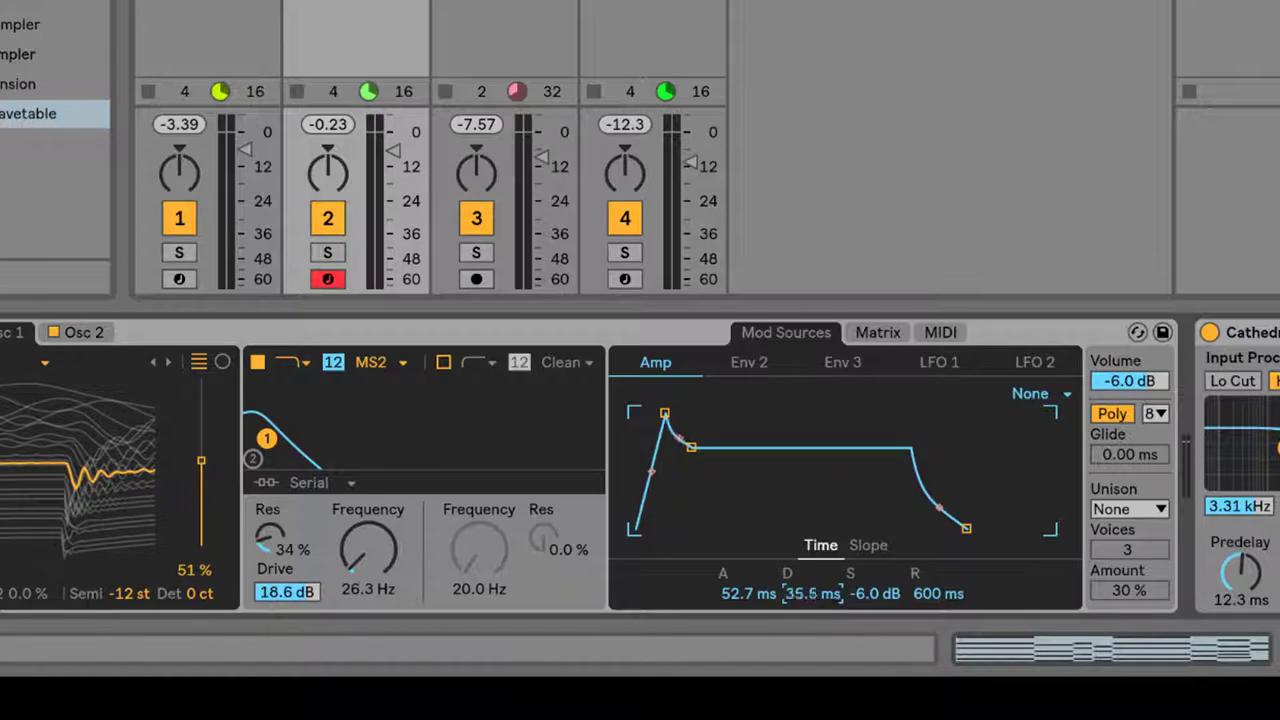
pyautogui.moveTo(812, 593); pyautogui.dragTo(812, 530)
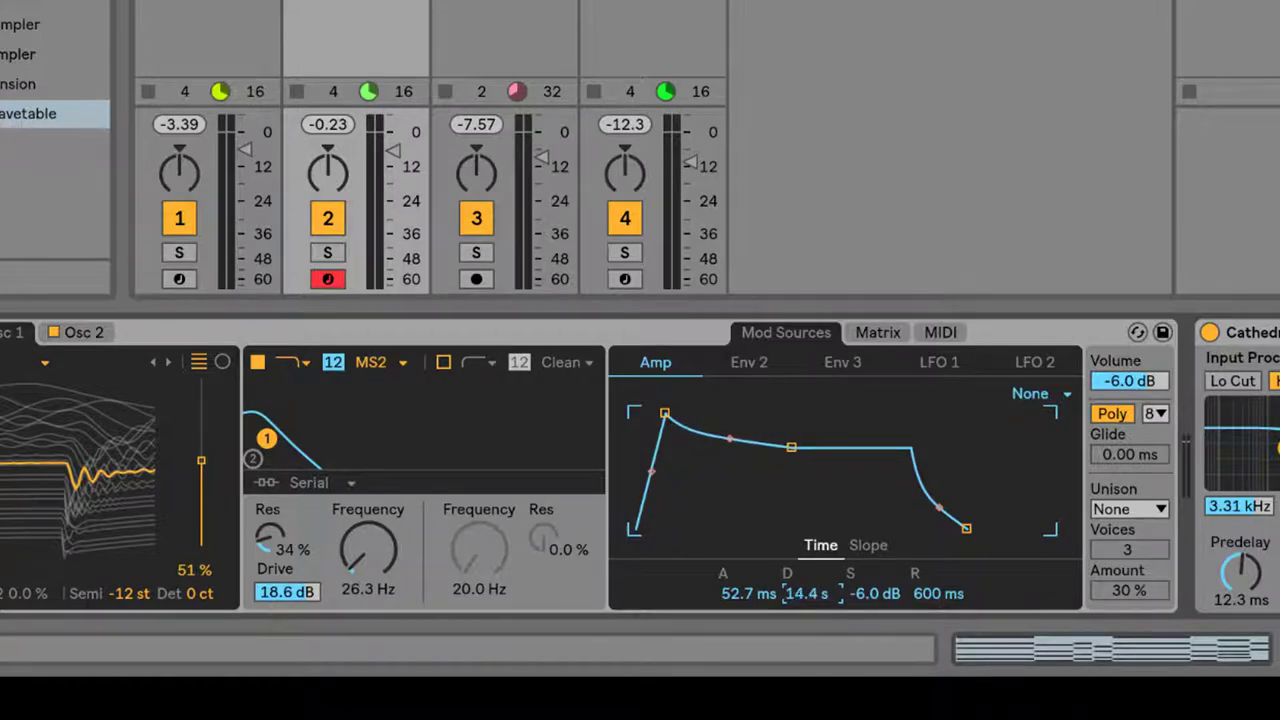
pyautogui.moveTo(850, 603); pyautogui.dragTo(850, 680)
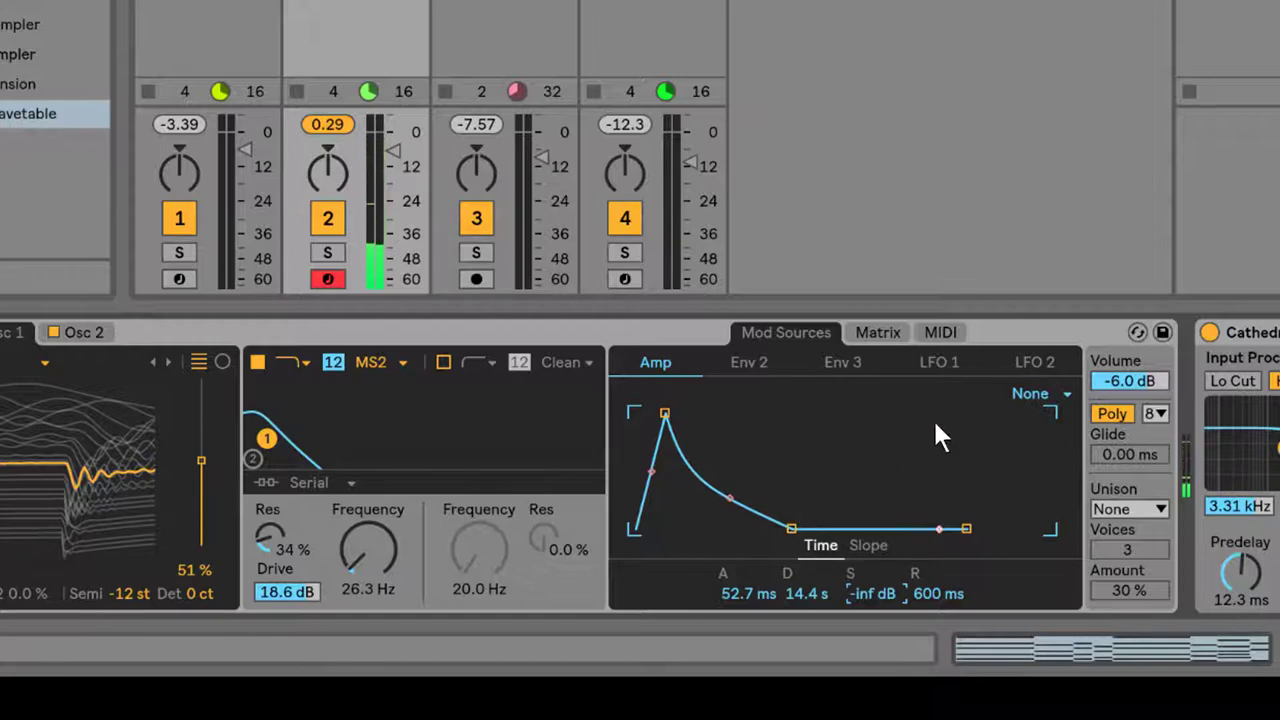
# - Enable Filter 2 with its cutoff at 1.46 kHz and resonance at 50%
pyautogui.click(445, 362)
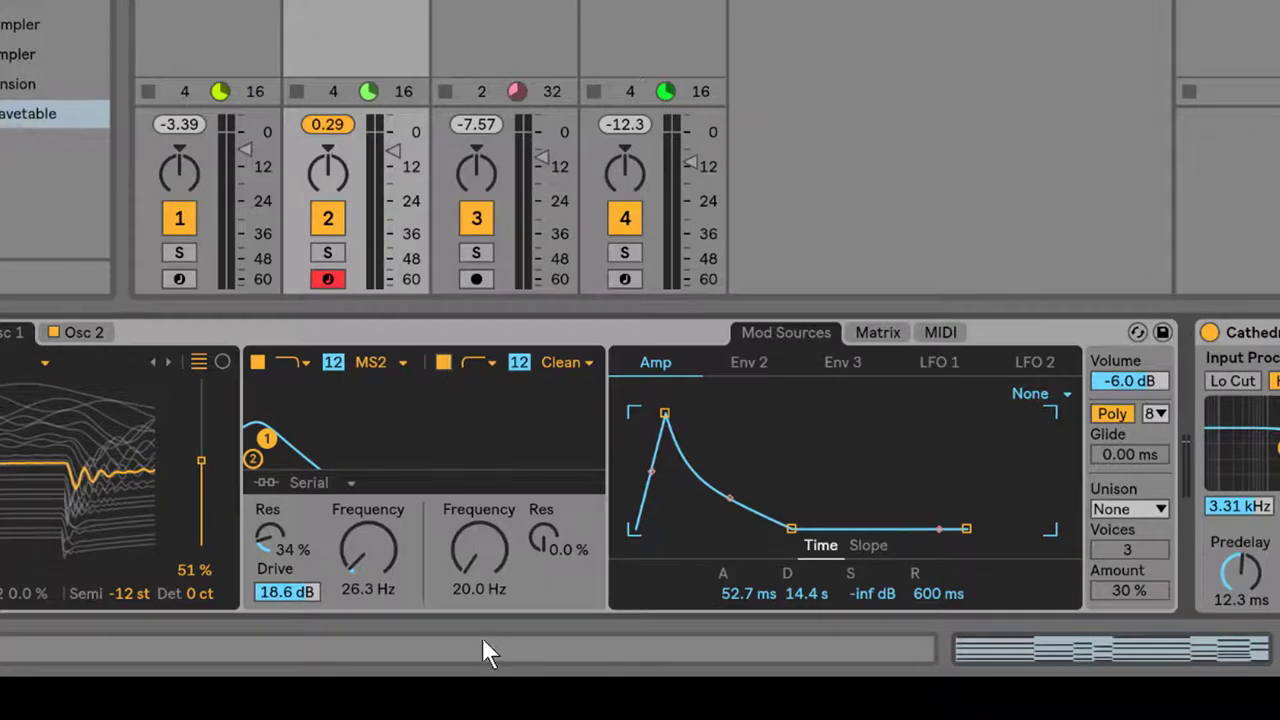
pyautogui.moveTo(479, 550); pyautogui.dragTo(479, 480)
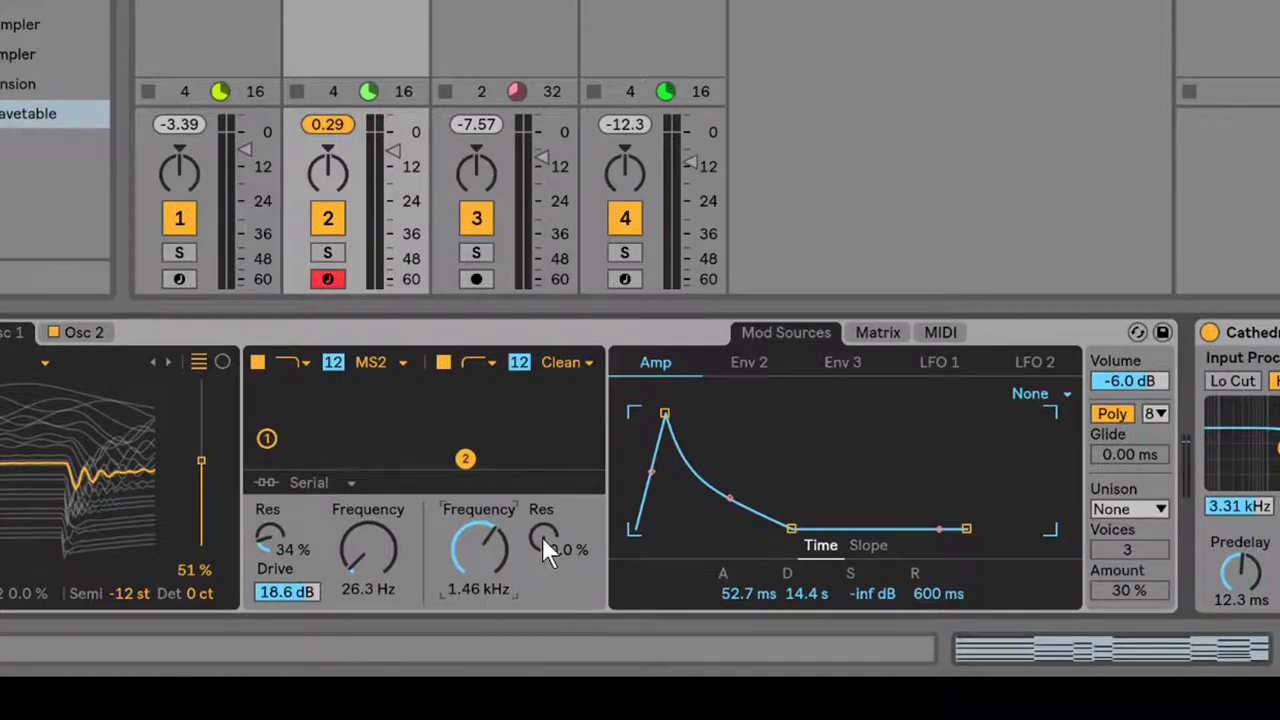
pyautogui.moveTo(542, 536); pyautogui.dragTo(542, 402)
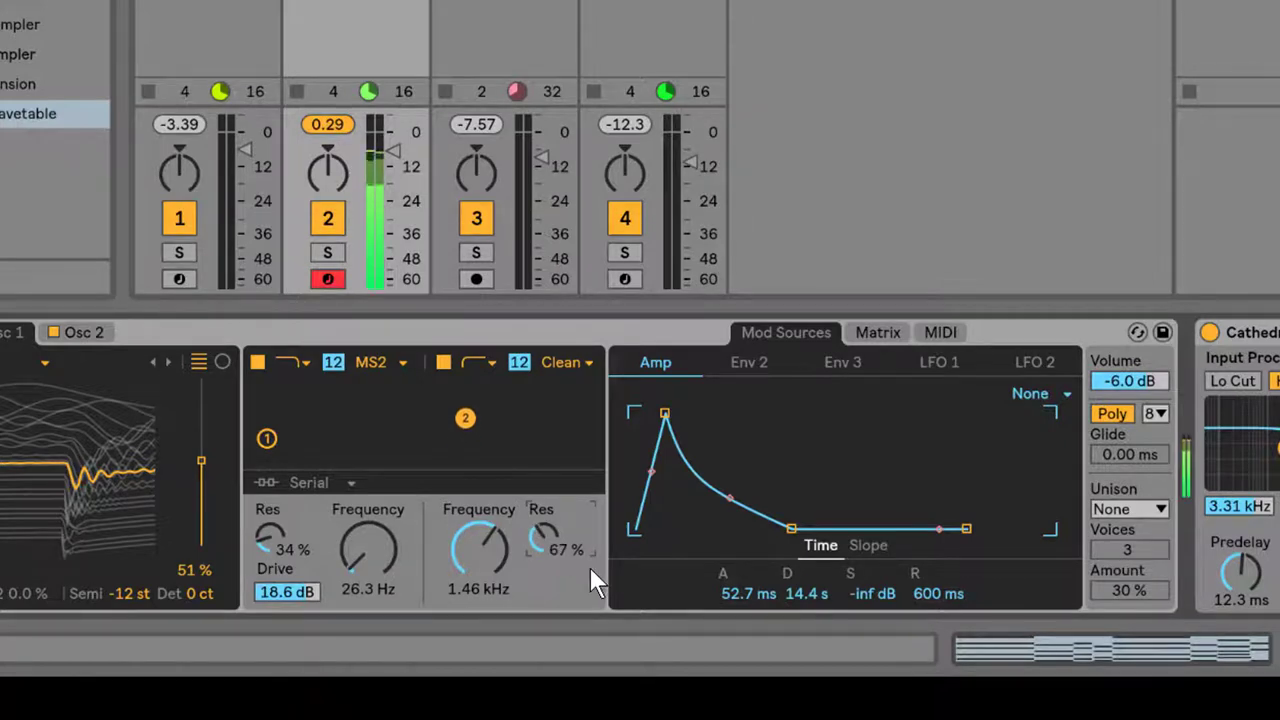
pyautogui.moveTo(560, 553); pyautogui.dragTo(560, 587)
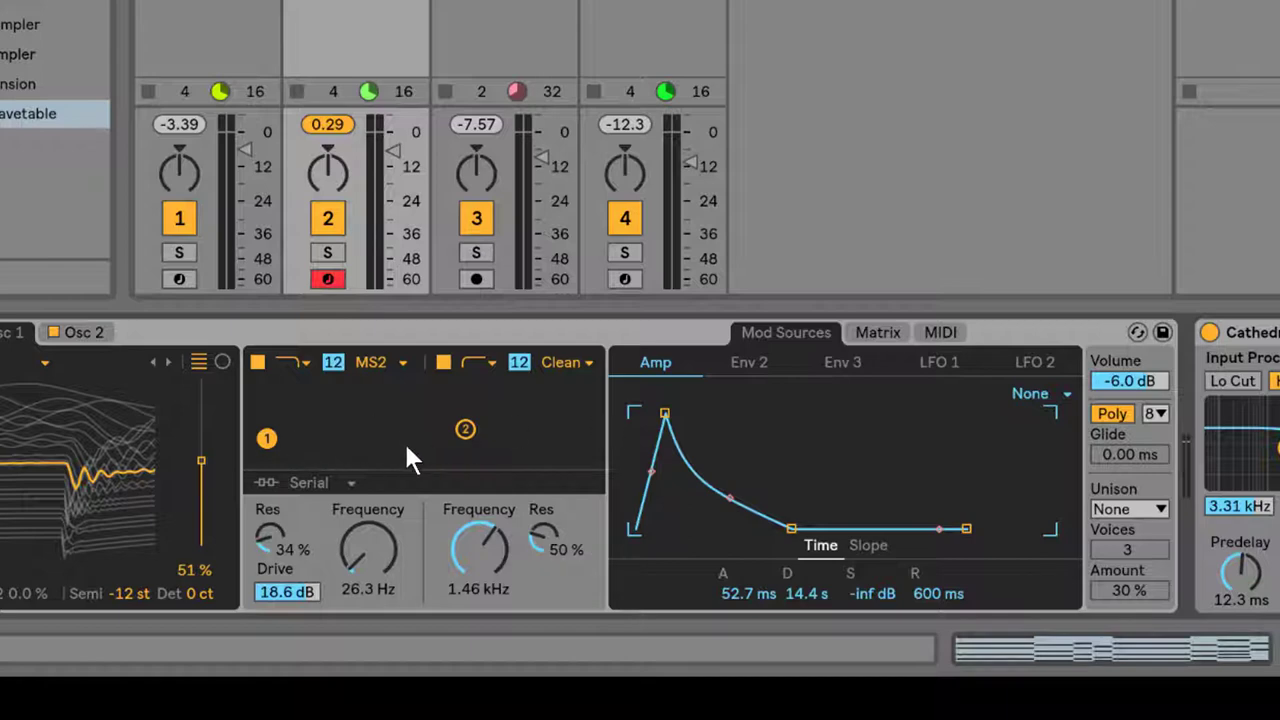
pyautogui.click(465, 430)
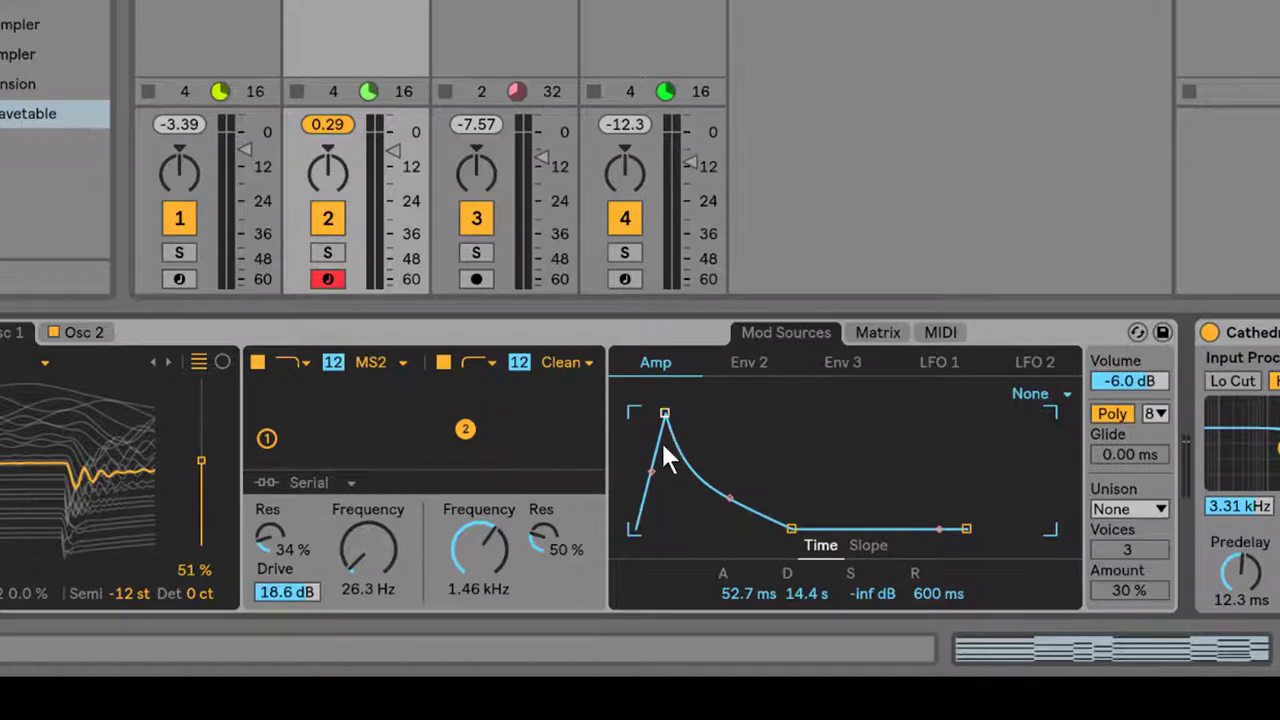
# - Reshape the Amp envelope: curved 78.1 ms attack, 600 ms decay, -6 dB sustain, 70.3 ms release
pyautogui.moveTo(650, 472); pyautogui.dragTo(651, 440)
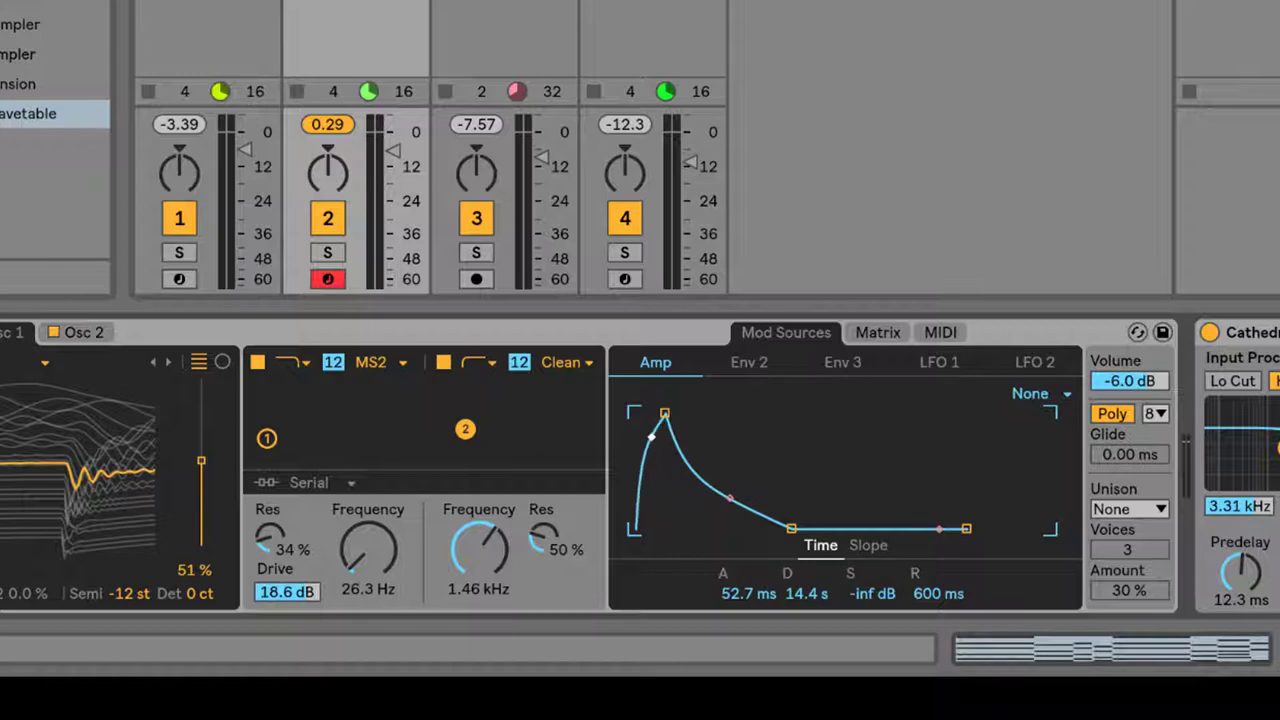
pyautogui.moveTo(748, 593)
pyautogui.mouseDown()
pyautogui.moveTo(748, 575)
pyautogui.moveTo(748, 586)
pyautogui.mouseUp()
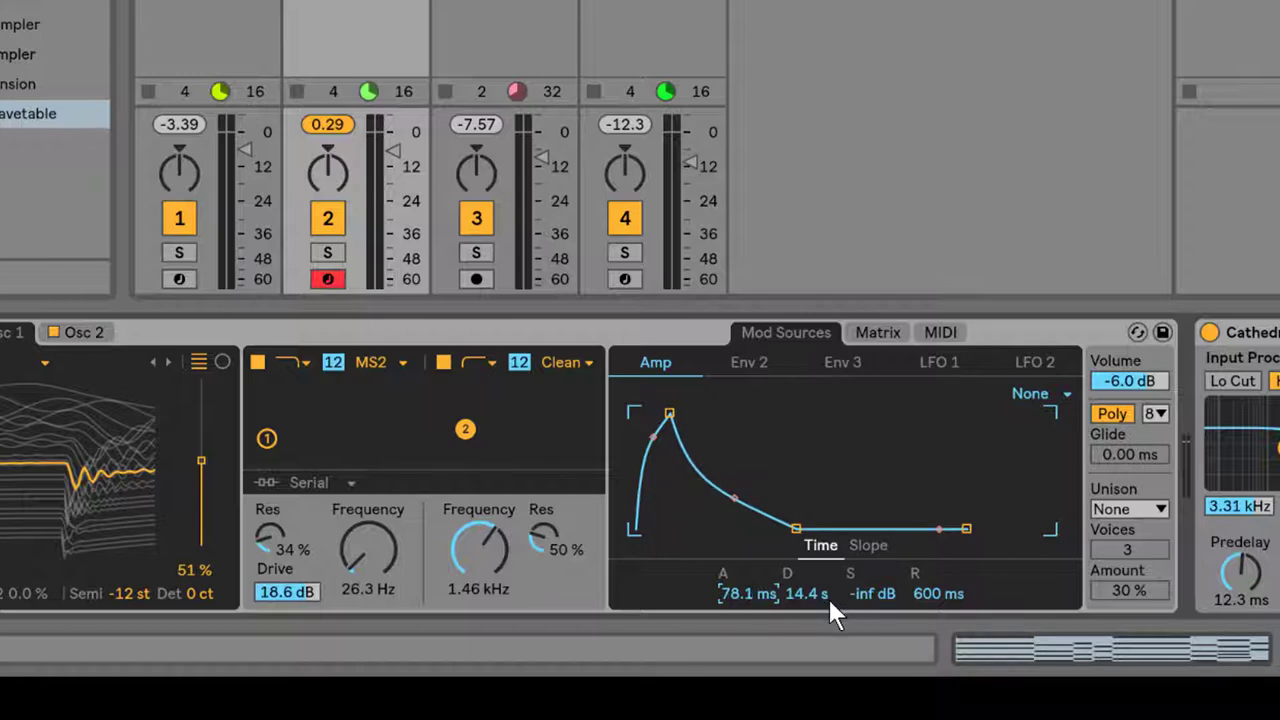
pyautogui.moveTo(808, 595); pyautogui.dragTo(808, 655)
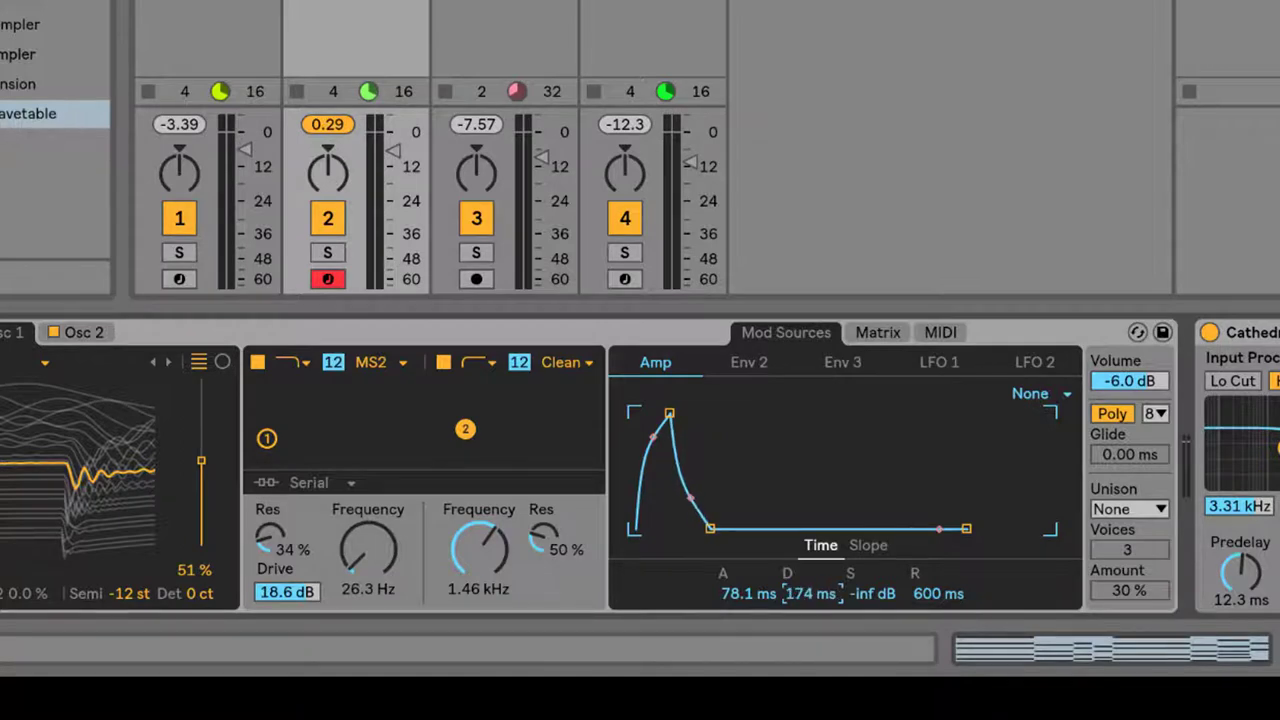
pyautogui.write('600')
pyautogui.press('Return')
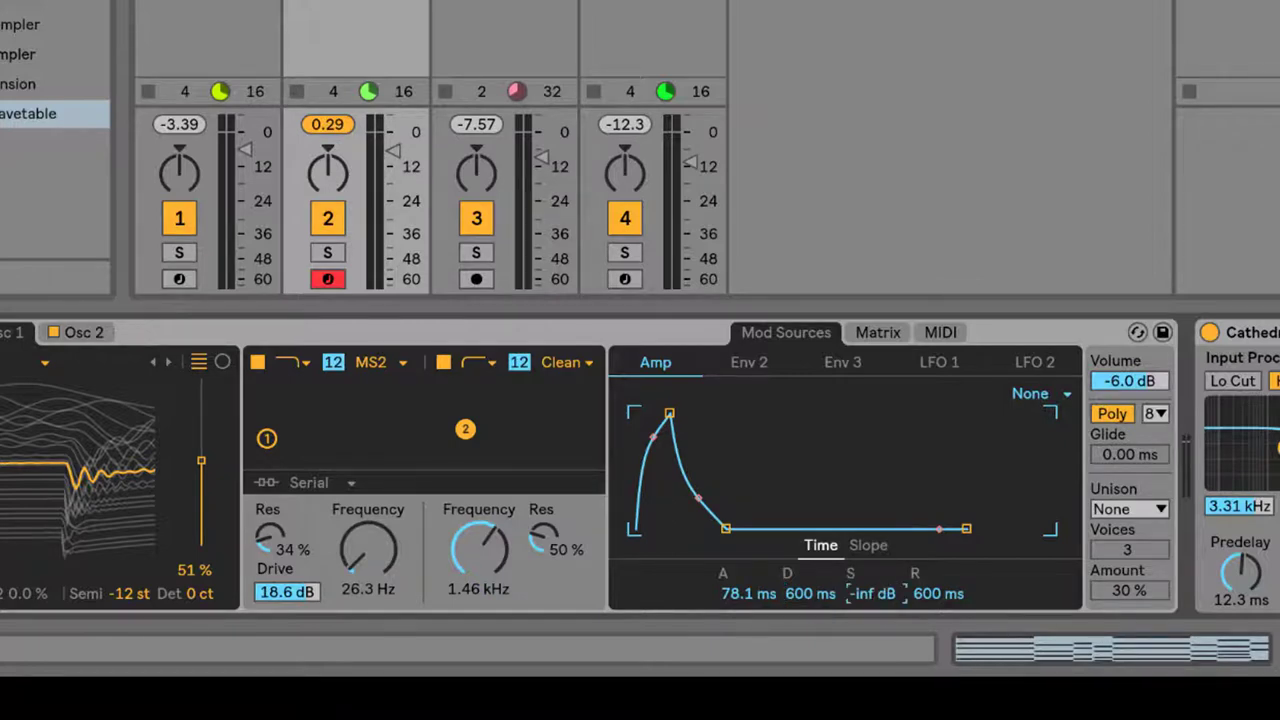
pyautogui.write('-6')
pyautogui.press('Return')
pyautogui.moveTo(942, 589); pyautogui.dragTo(942, 640)
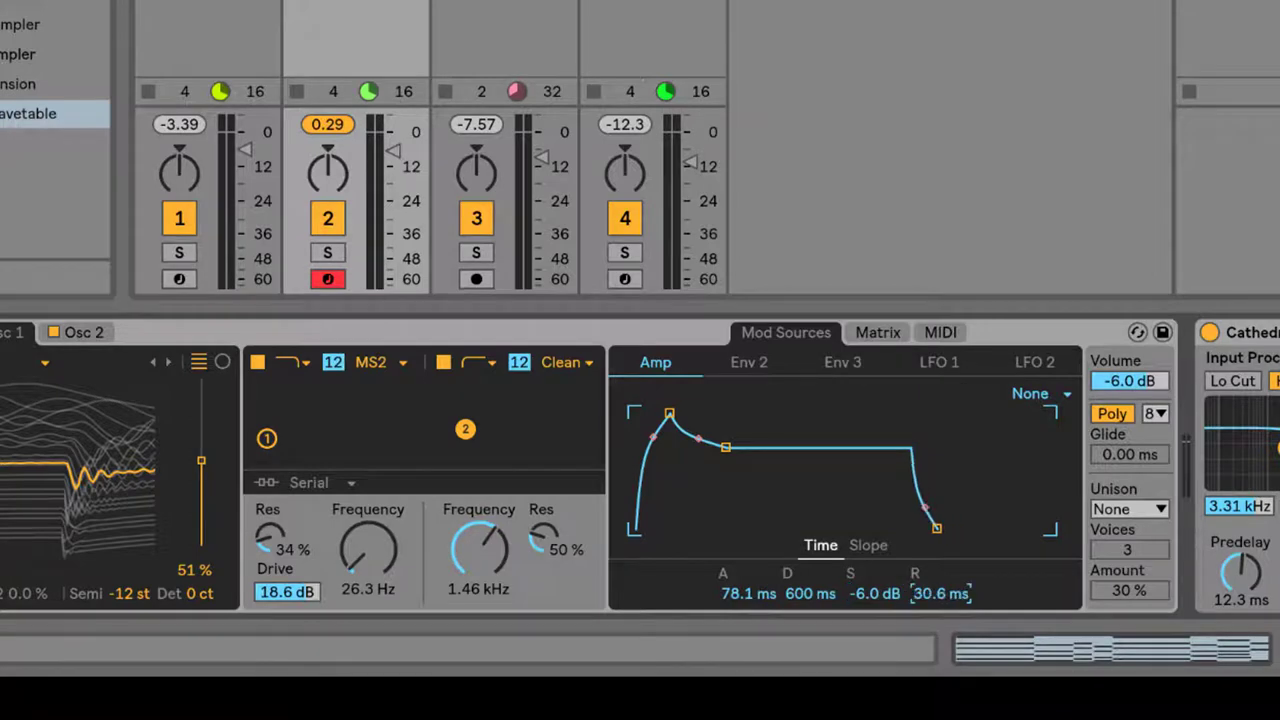
pyautogui.moveTo(942, 592); pyautogui.dragTo(942, 550)
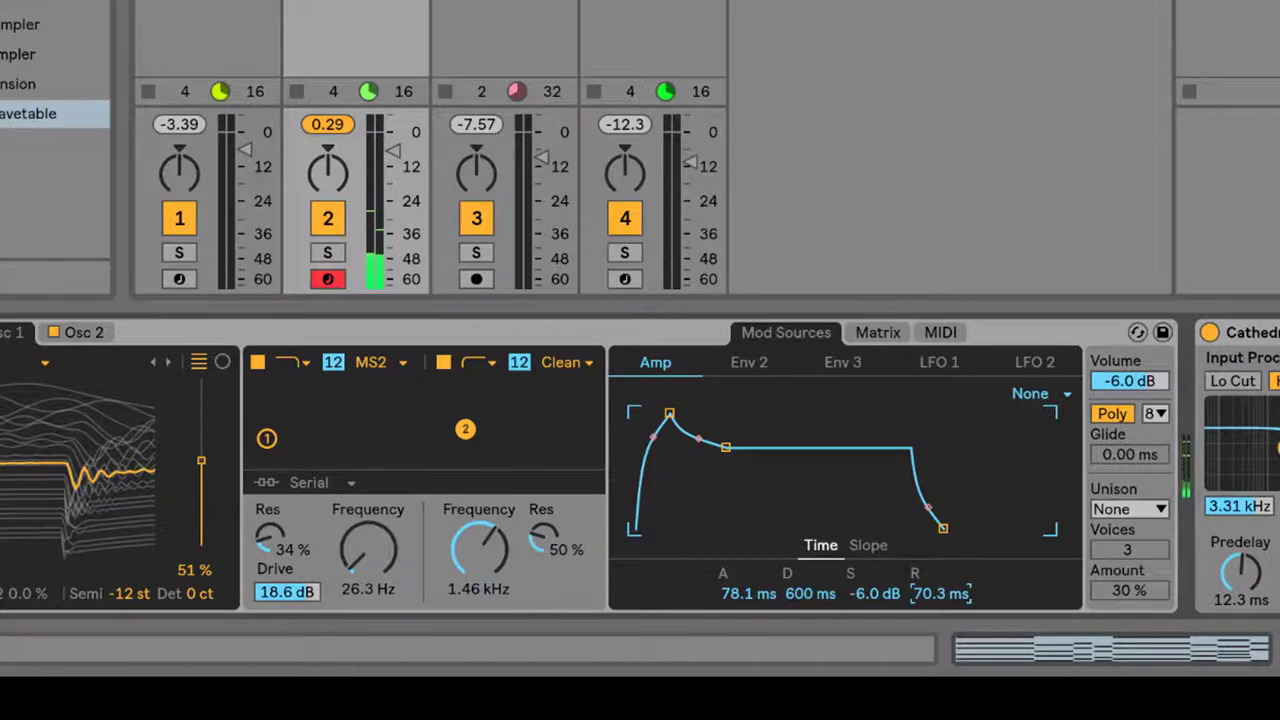
# - In the Matrix, route Env 2 to Osc 1 Position at 30
pyautogui.click(880, 332)
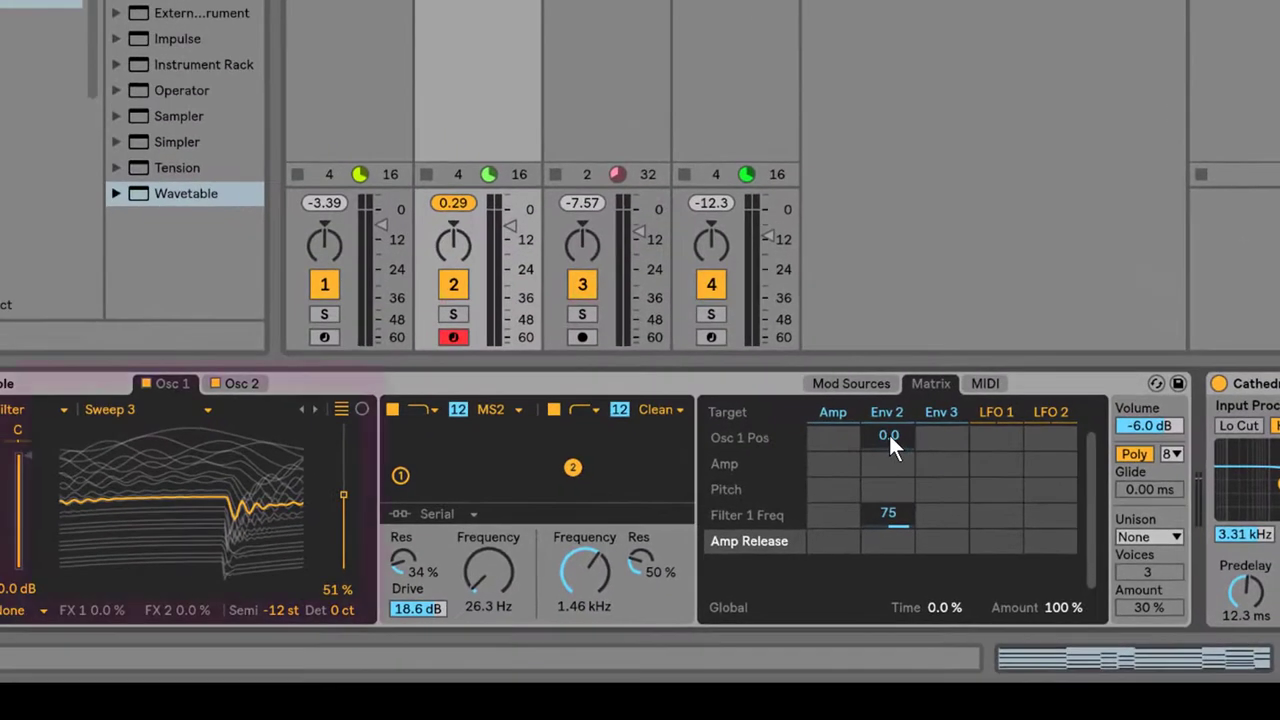
pyautogui.moveTo(827, 395); pyautogui.dragTo(827, 370)
pyautogui.moveTo(888, 437); pyautogui.dragTo(888, 438)
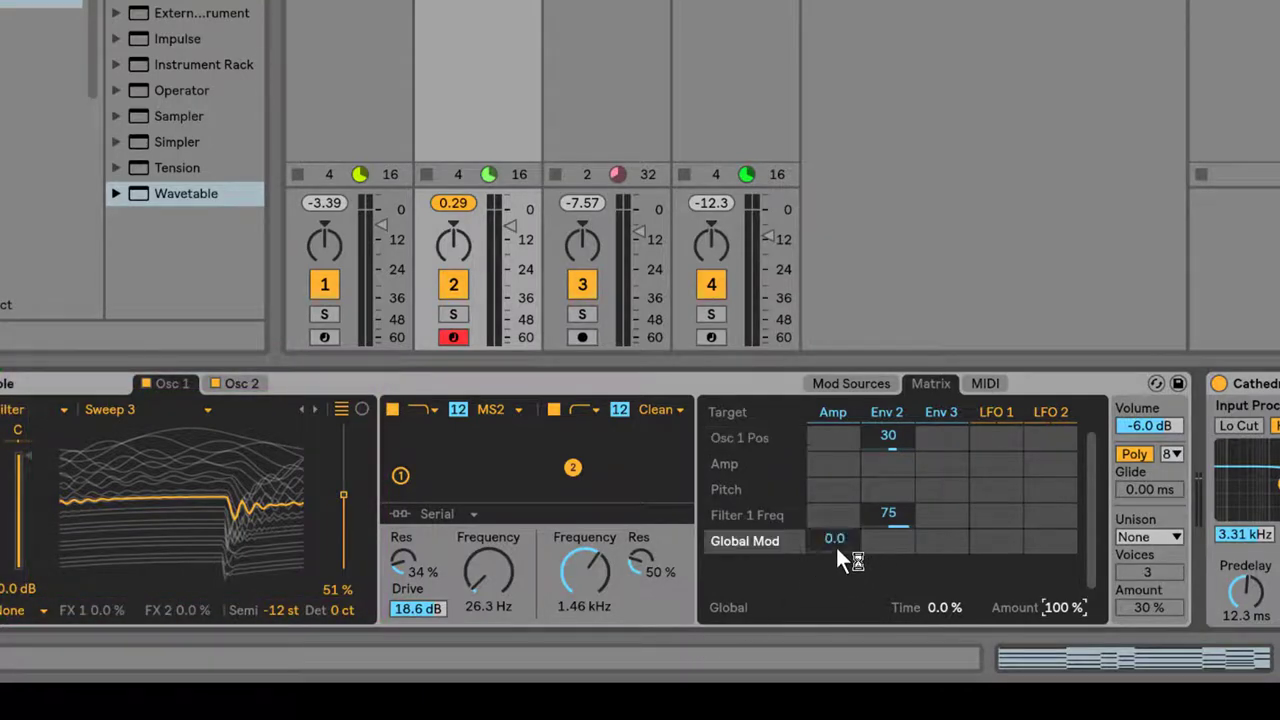
# - Set Amp to Global Mod at 70 and route LFO 1 to Filter 1 Frequency at 50
pyautogui.moveTo(839, 547); pyautogui.dragTo(839, 477)
pyautogui.click(488, 570)
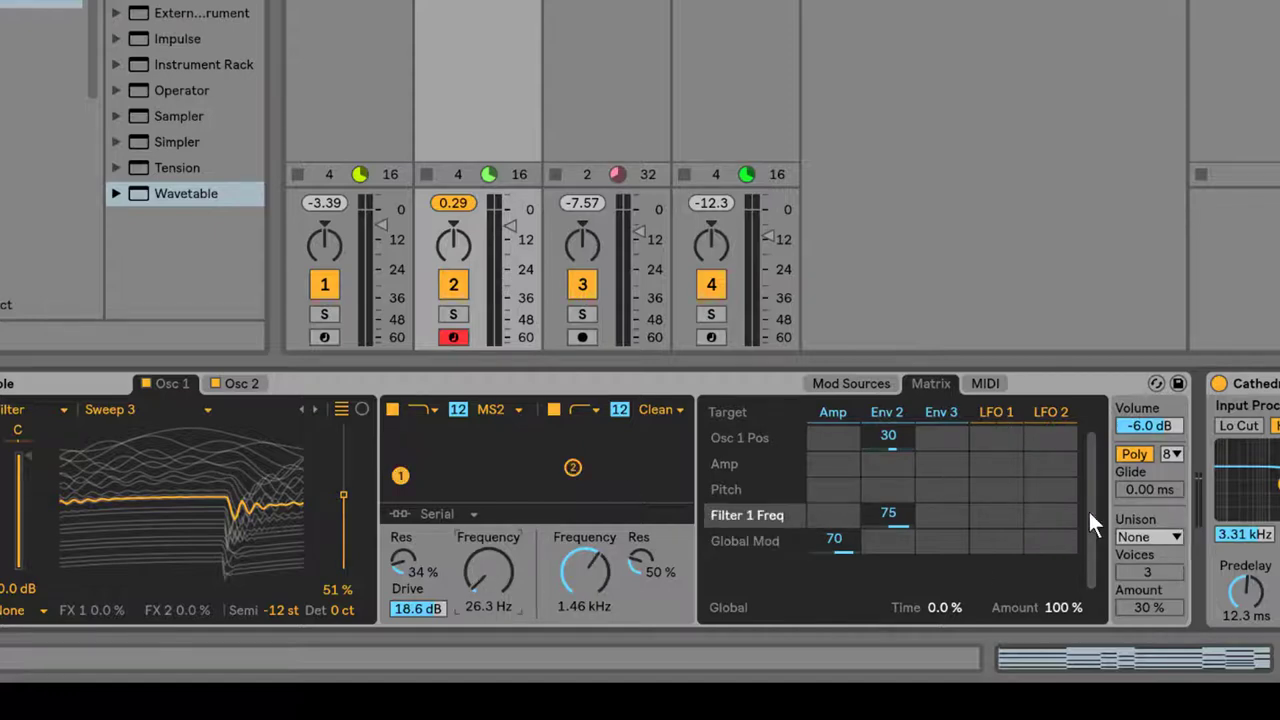
pyautogui.moveTo(998, 522); pyautogui.dragTo(998, 470)
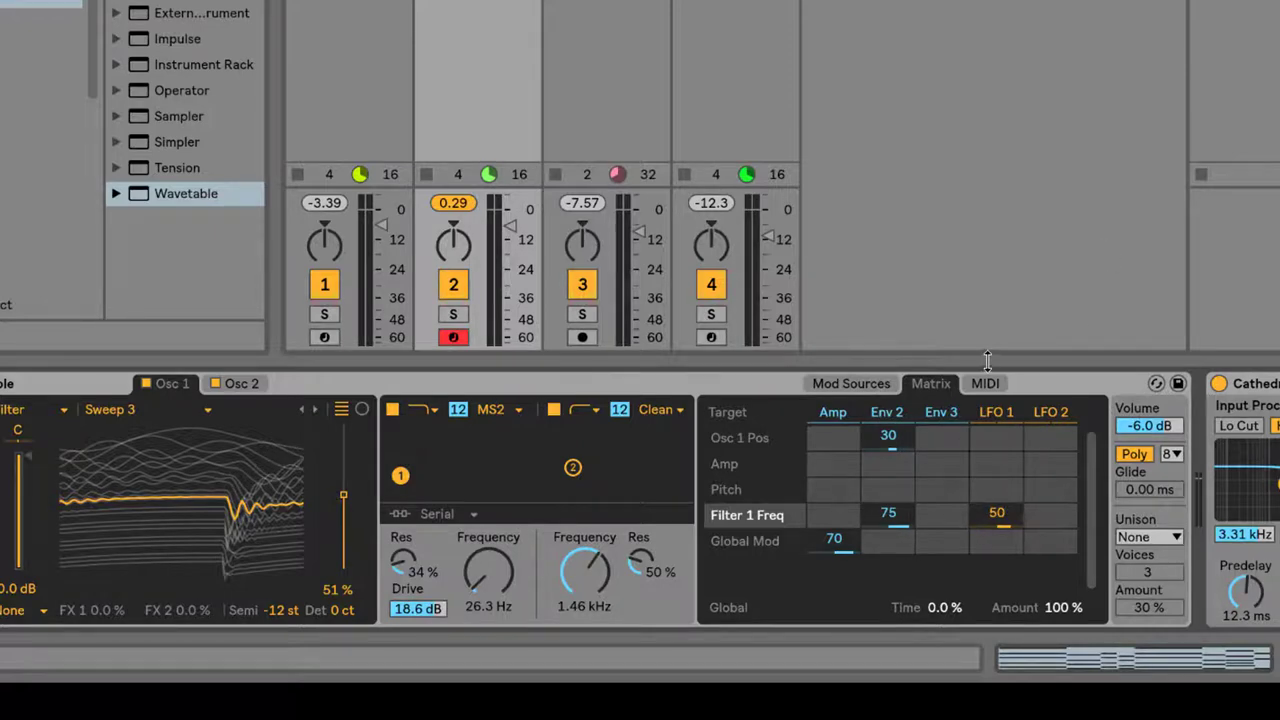
# - Make LFO 1 a tempo-synced 1/4 sawtooth (triangle at Shape -100%) at 75% amount
pyautogui.click(855, 383)
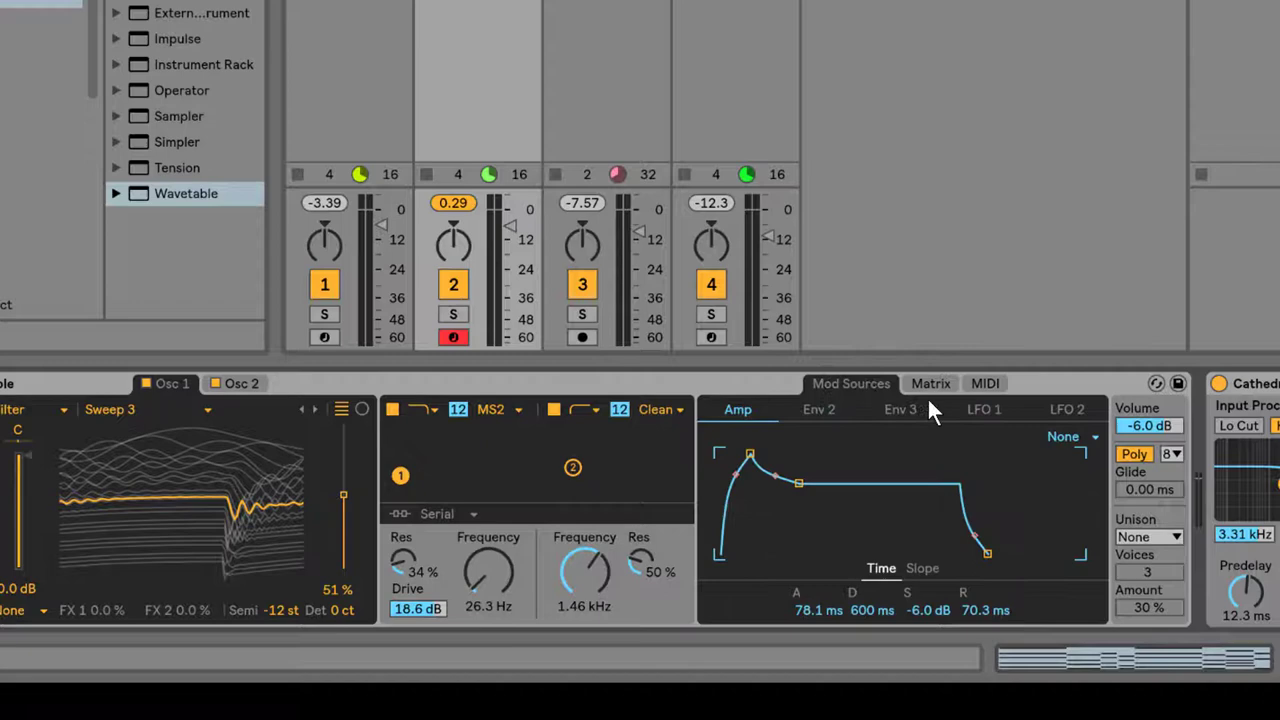
pyautogui.click(986, 410)
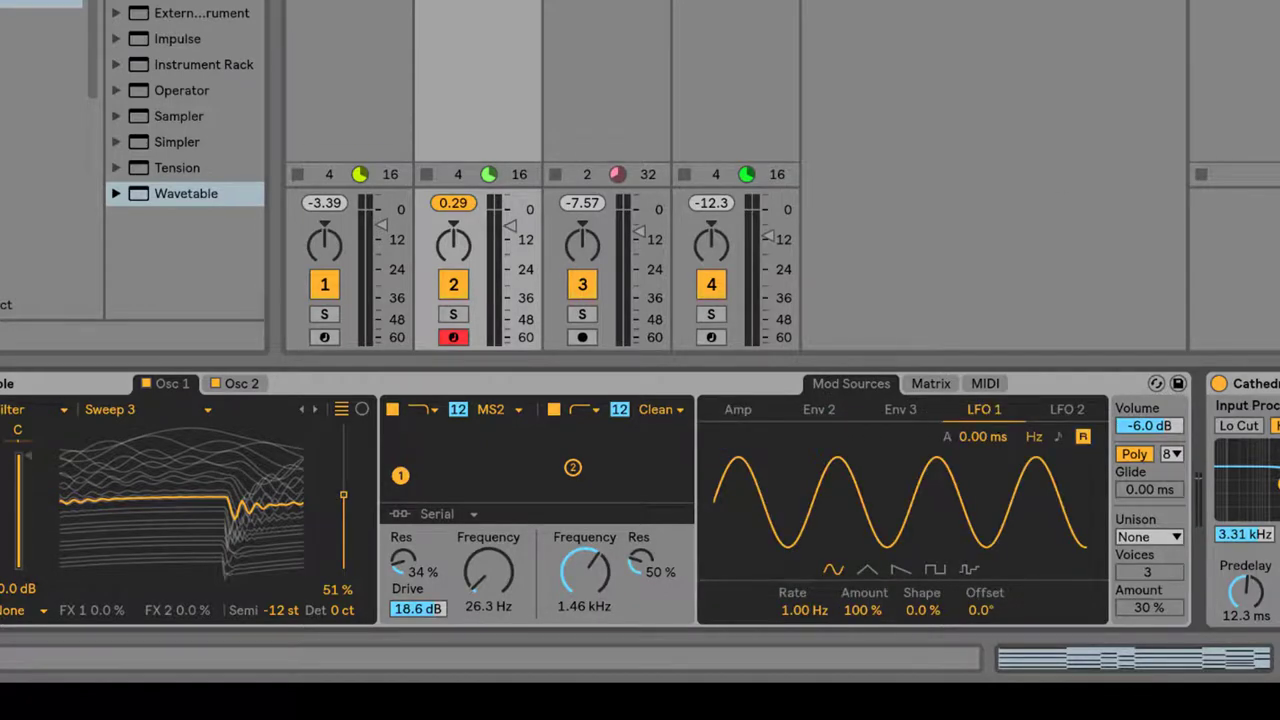
pyautogui.click(866, 570)
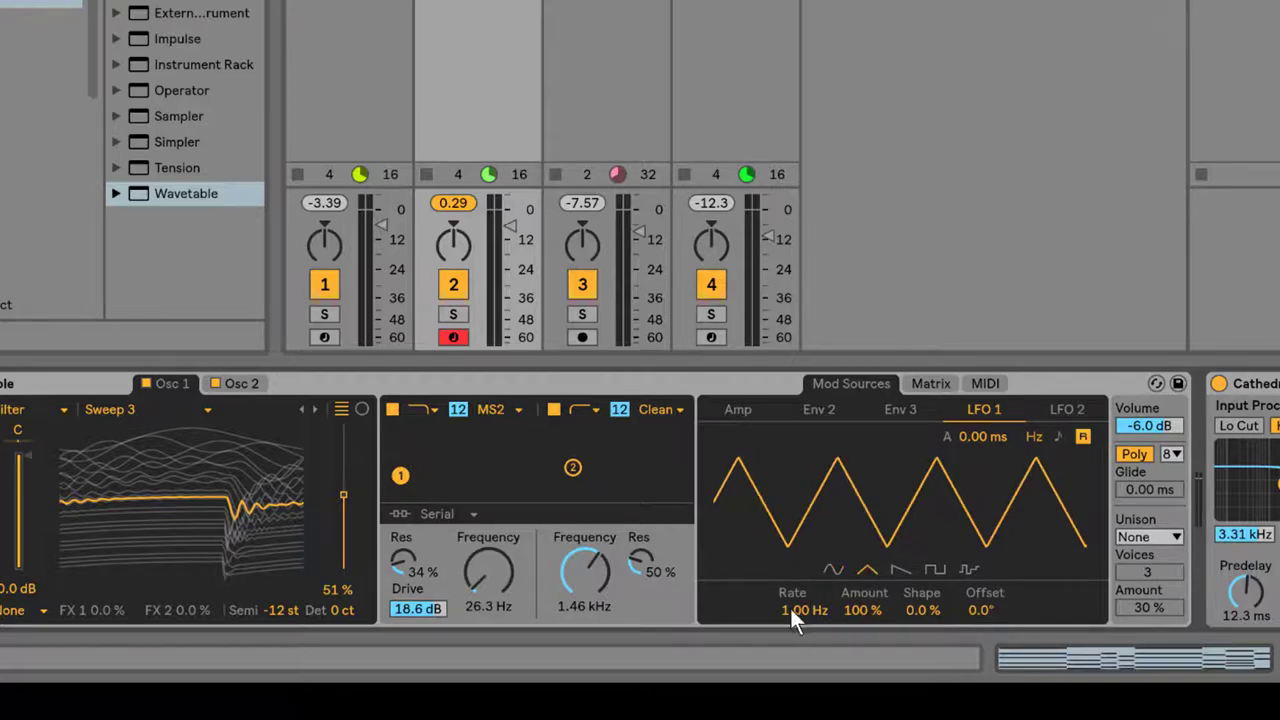
pyautogui.click(1058, 437)
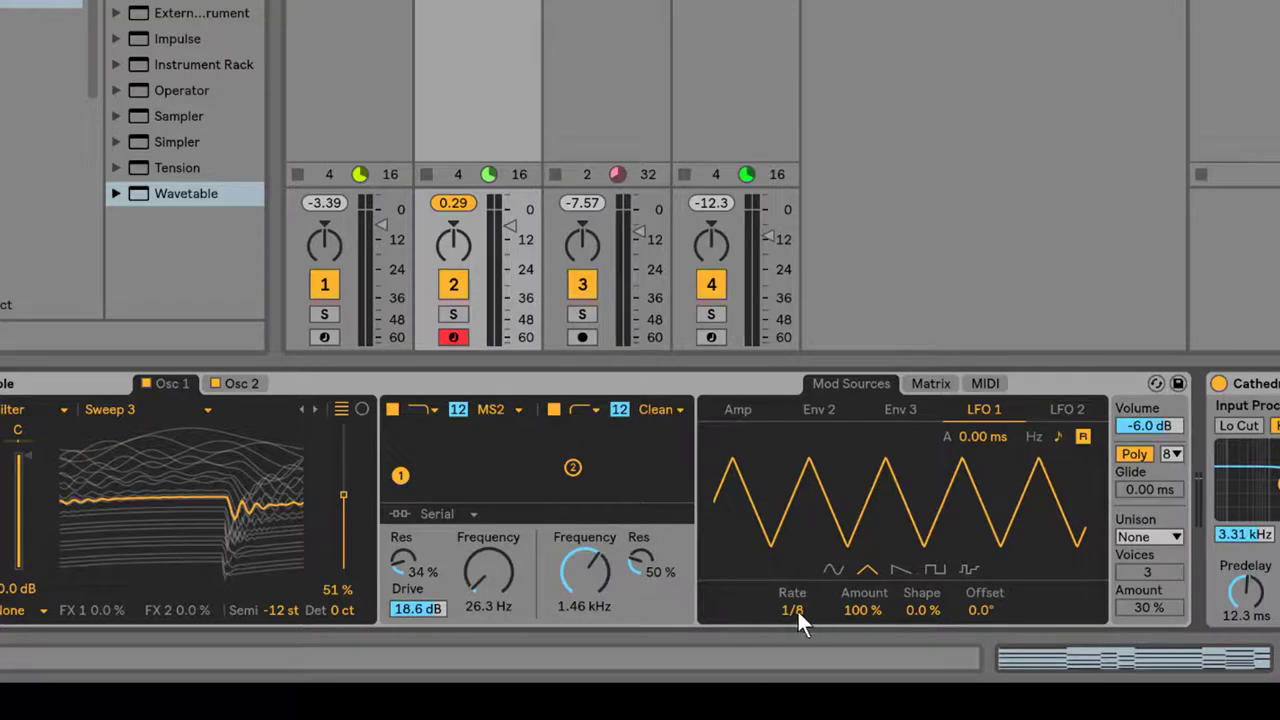
pyautogui.moveTo(797, 610); pyautogui.dragTo(797, 586)
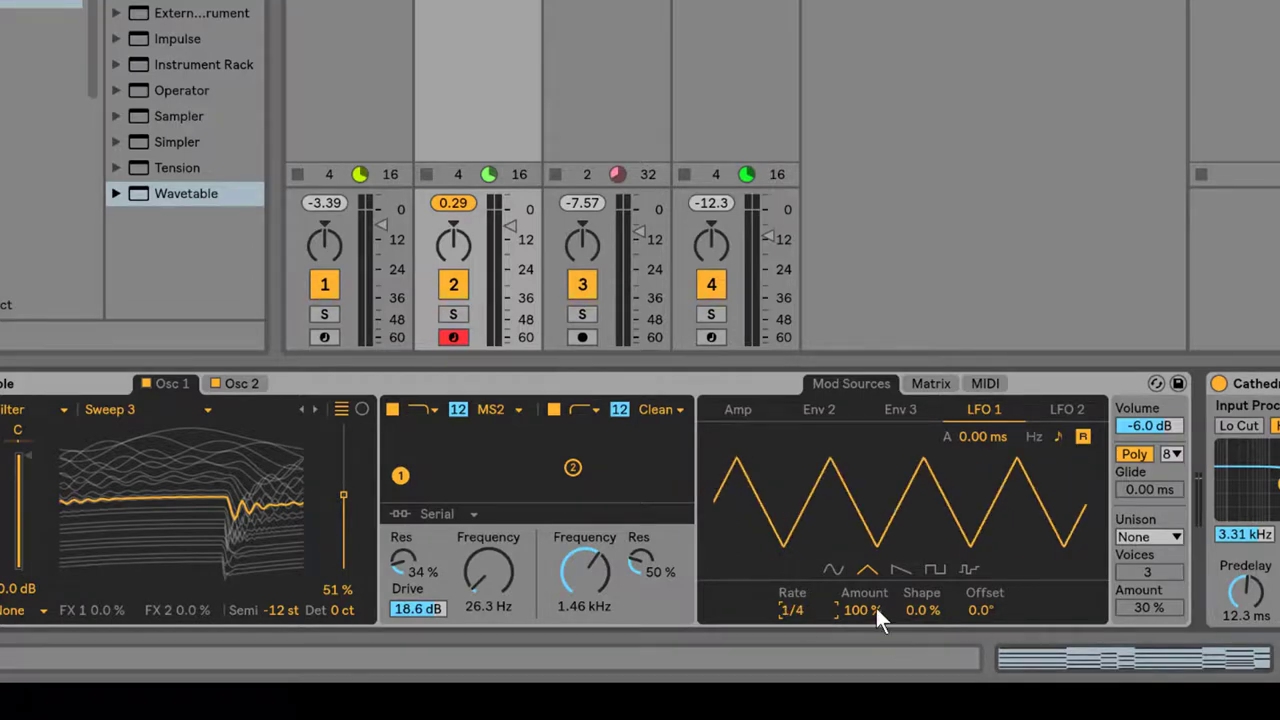
pyautogui.moveTo(941, 608); pyautogui.dragTo(941, 662)
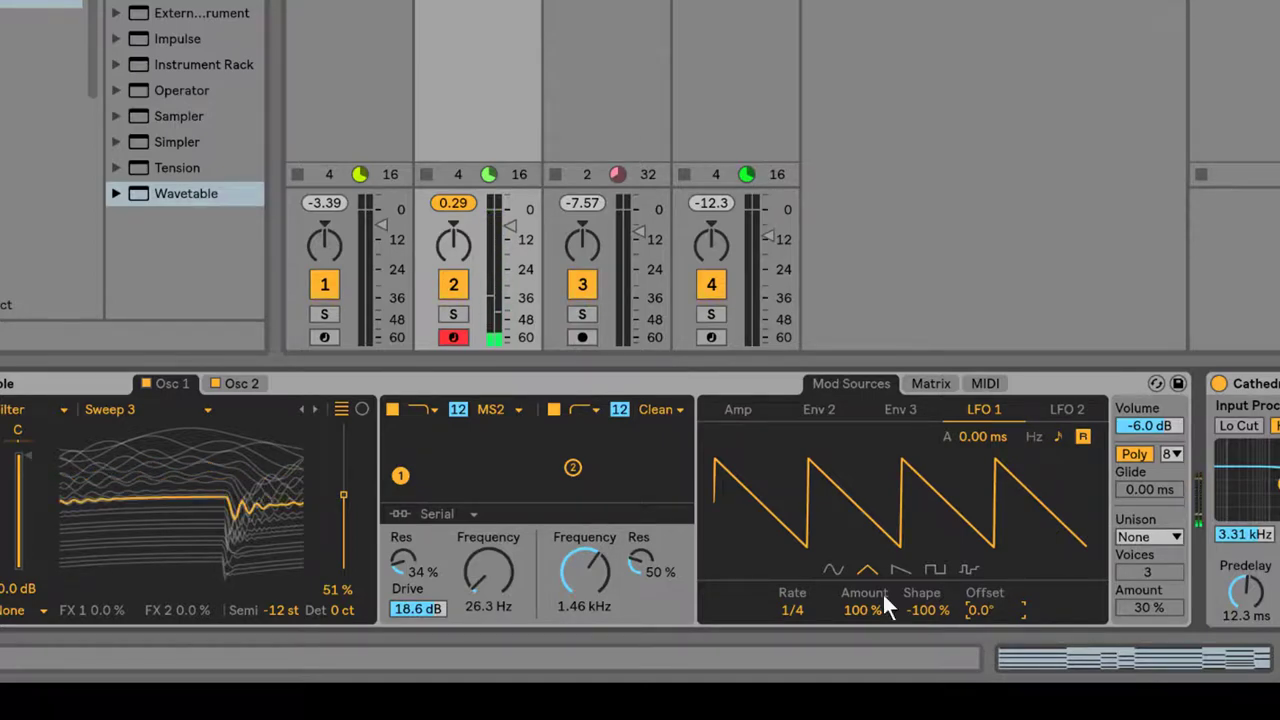
pyautogui.moveTo(870, 608); pyautogui.dragTo(870, 658)
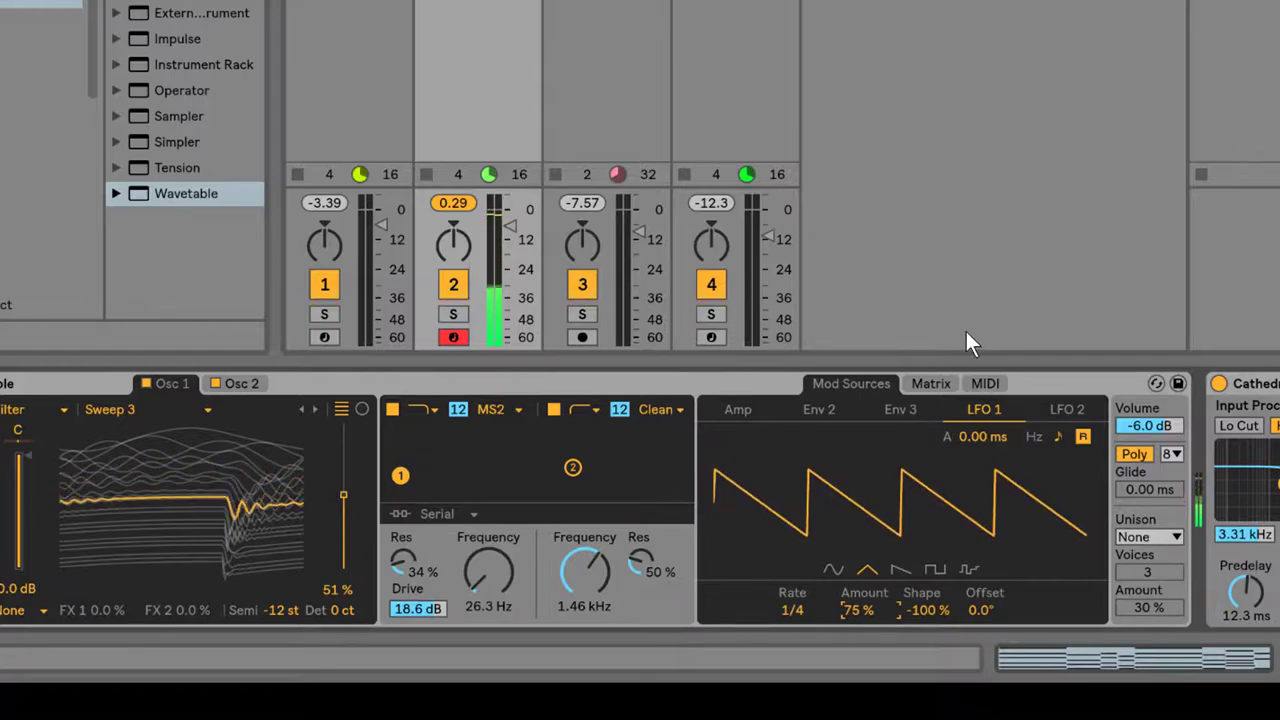
# - Set Classic unison with 7 voices at 86% amount and bring Wavetable volume to -12 dB
pyautogui.click(930, 383)
pyautogui.click(1160, 537)
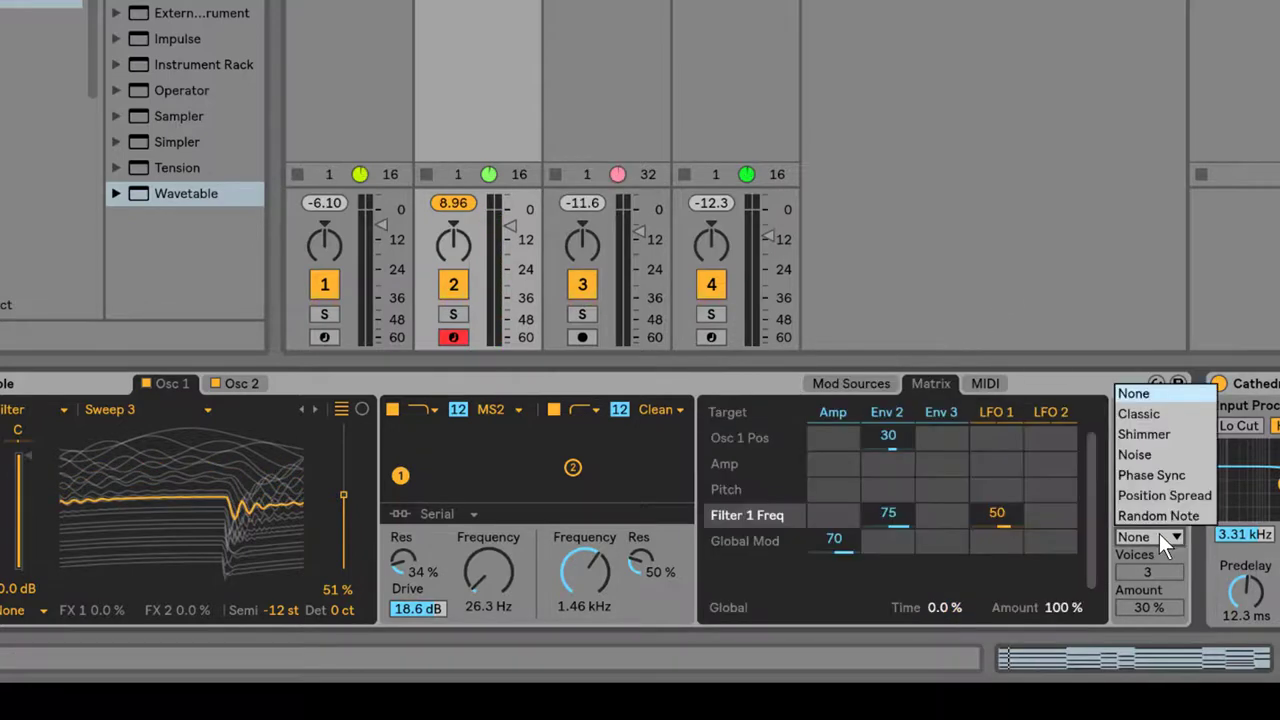
pyautogui.click(1161, 414)
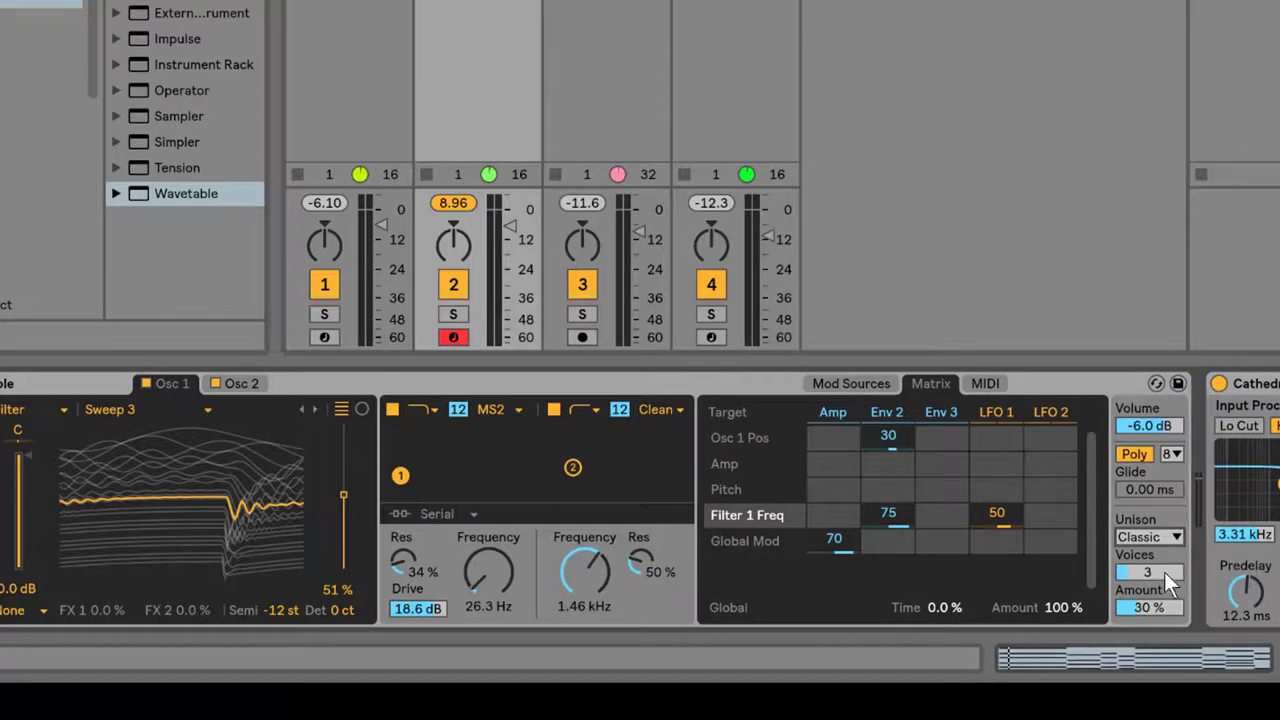
pyautogui.moveTo(1164, 572); pyautogui.dragTo(1164, 556)
pyautogui.moveTo(1155, 607)
pyautogui.mouseDown()
pyautogui.moveTo(1155, 575)
pyautogui.moveTo(1148, 602)
pyautogui.moveTo(1148, 588)
pyautogui.mouseUp()
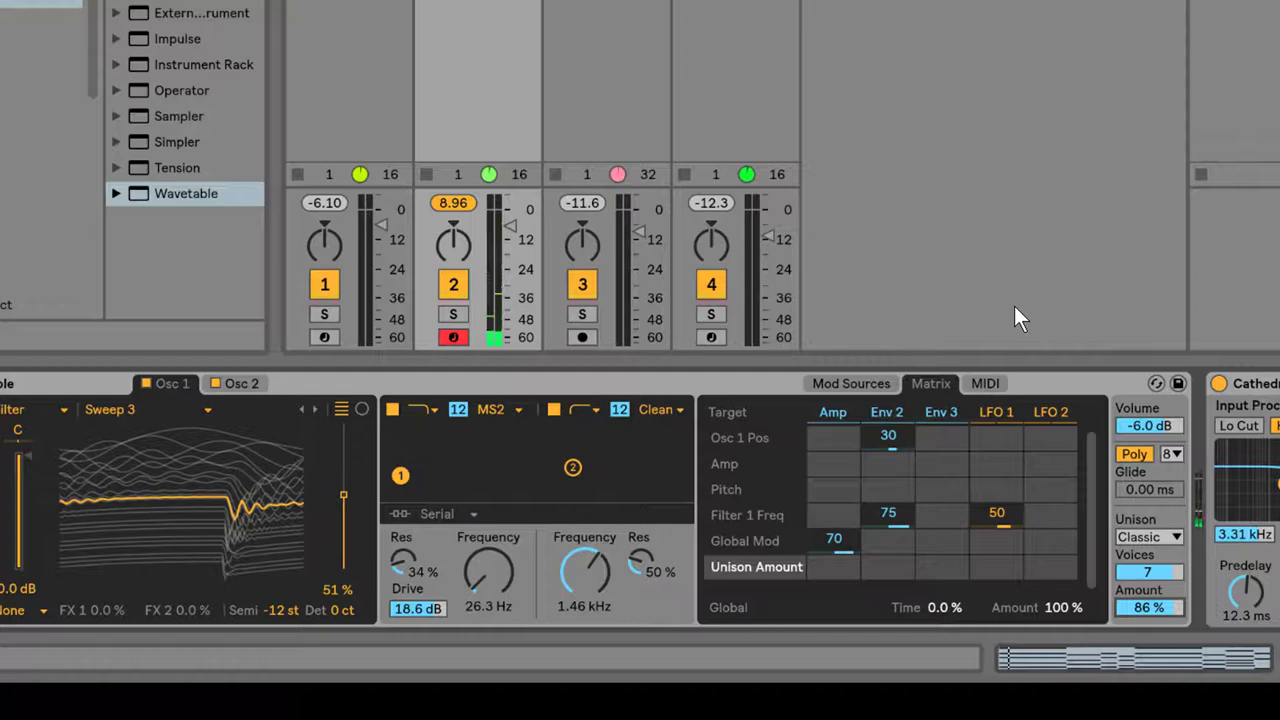
pyautogui.moveTo(1149, 426); pyautogui.dragTo(1150, 433)
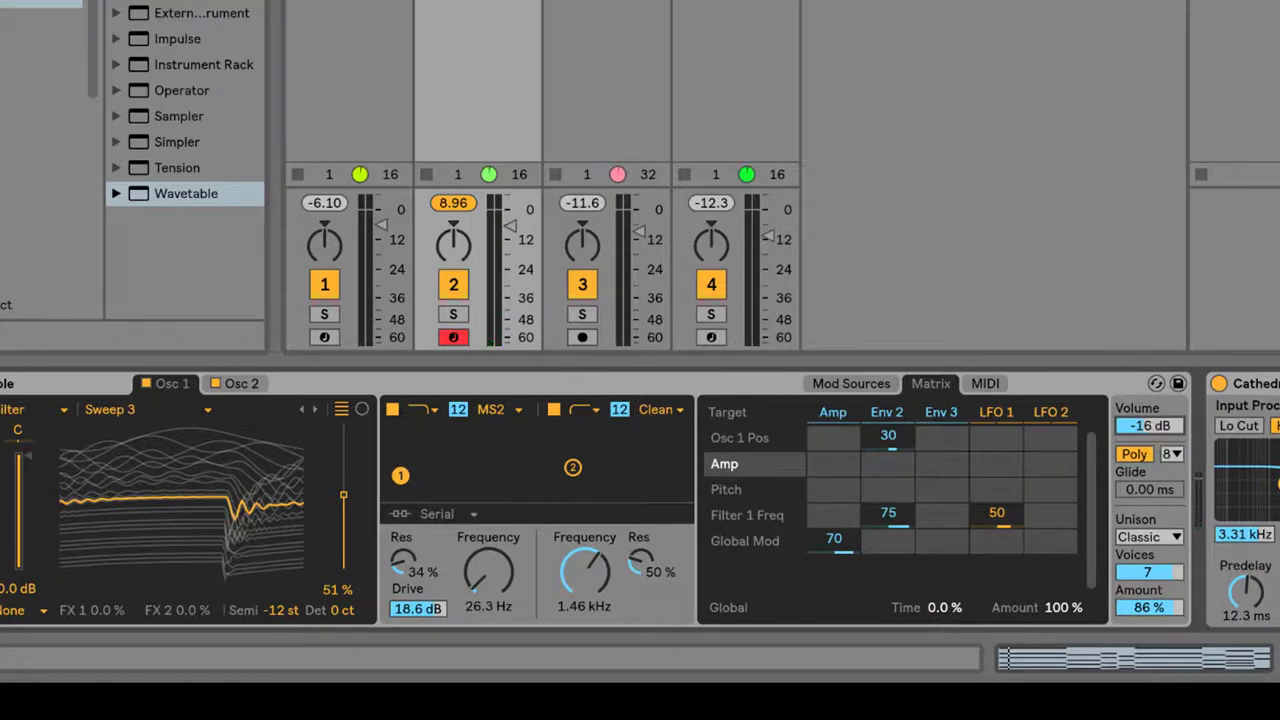
pyautogui.moveTo(1149, 426); pyautogui.dragTo(1149, 422)
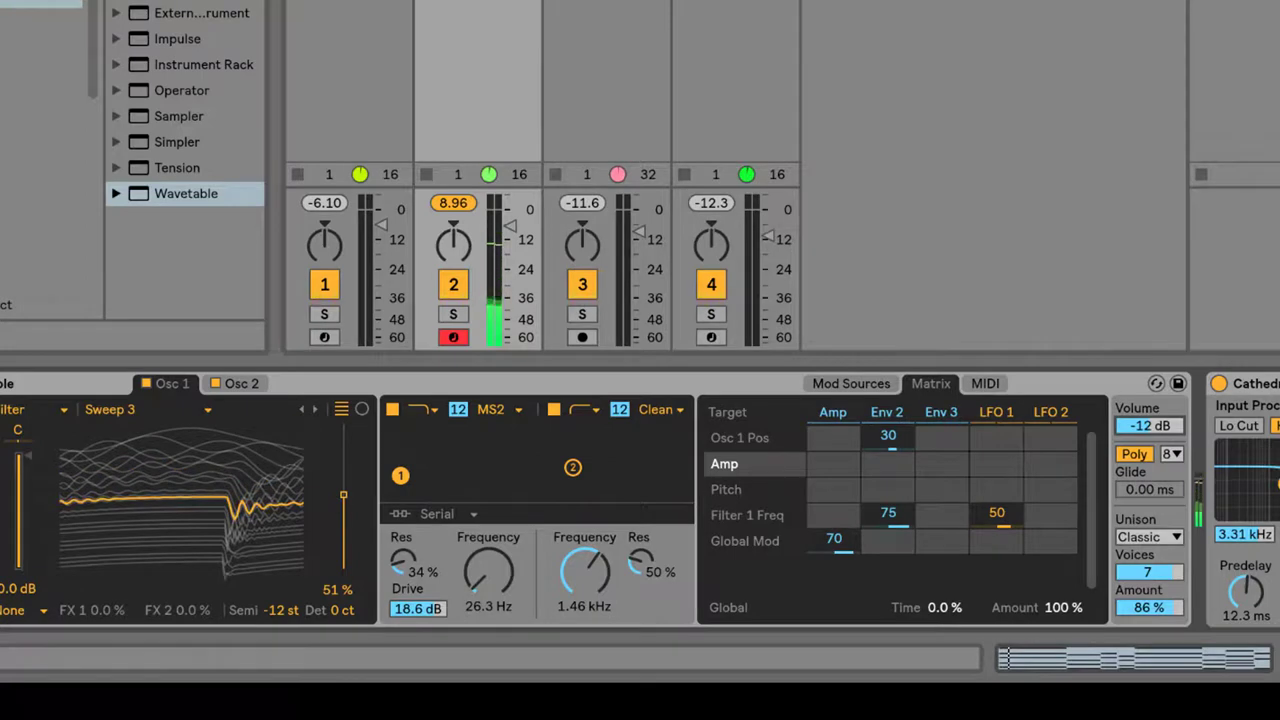
# - Route Env 2 to LFO 1 Rate at 100 in the matrix and change the Filter 2 type
pyautogui.click(868, 384)
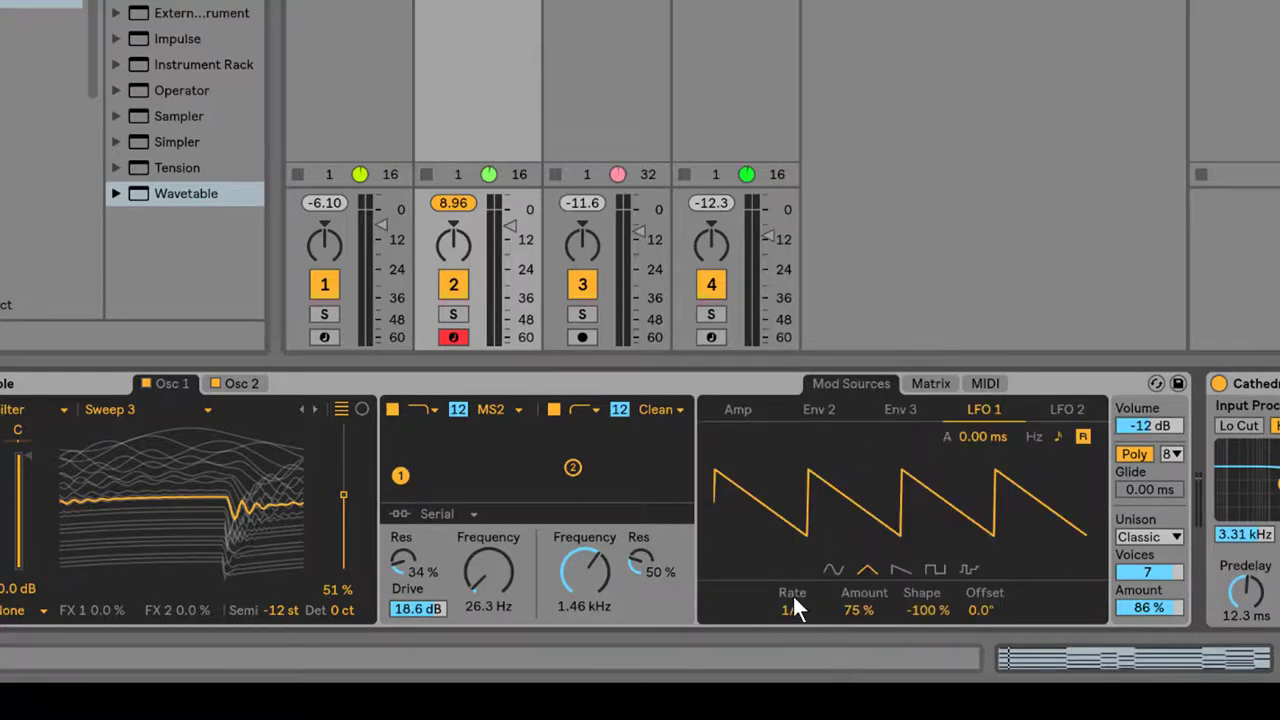
pyautogui.click(928, 386)
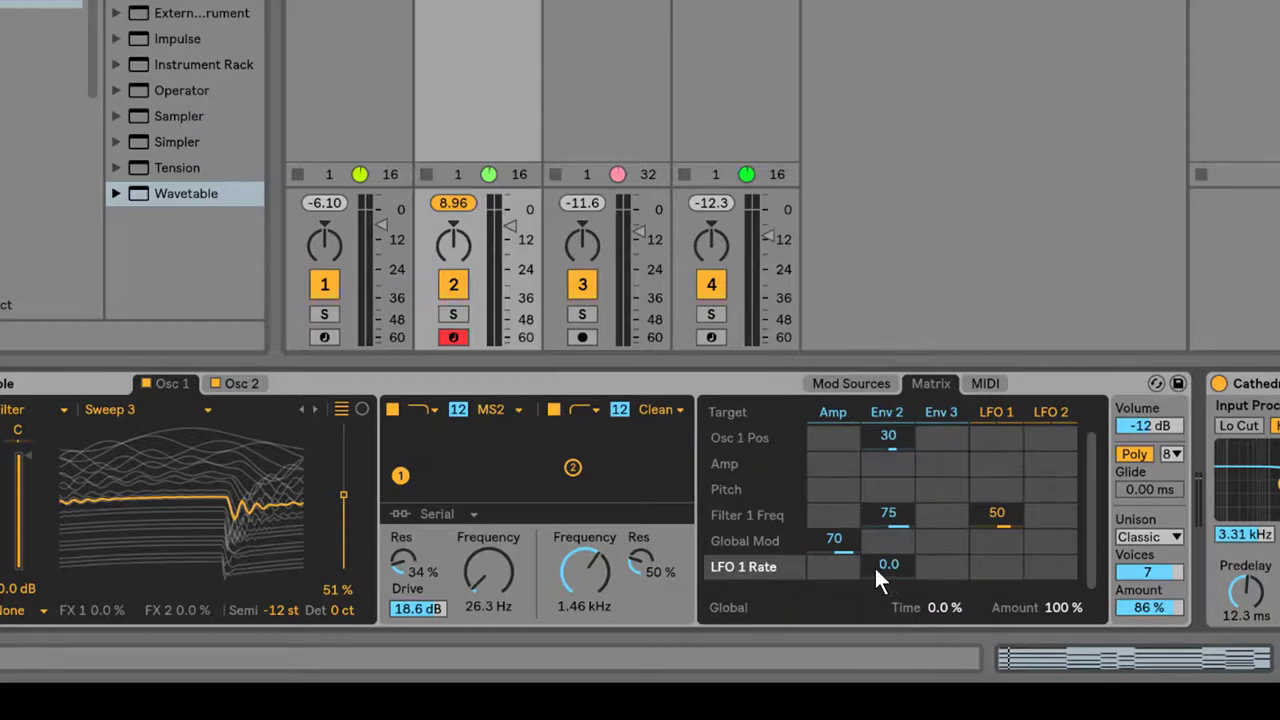
pyautogui.moveTo(875, 565); pyautogui.dragTo(875, 465)
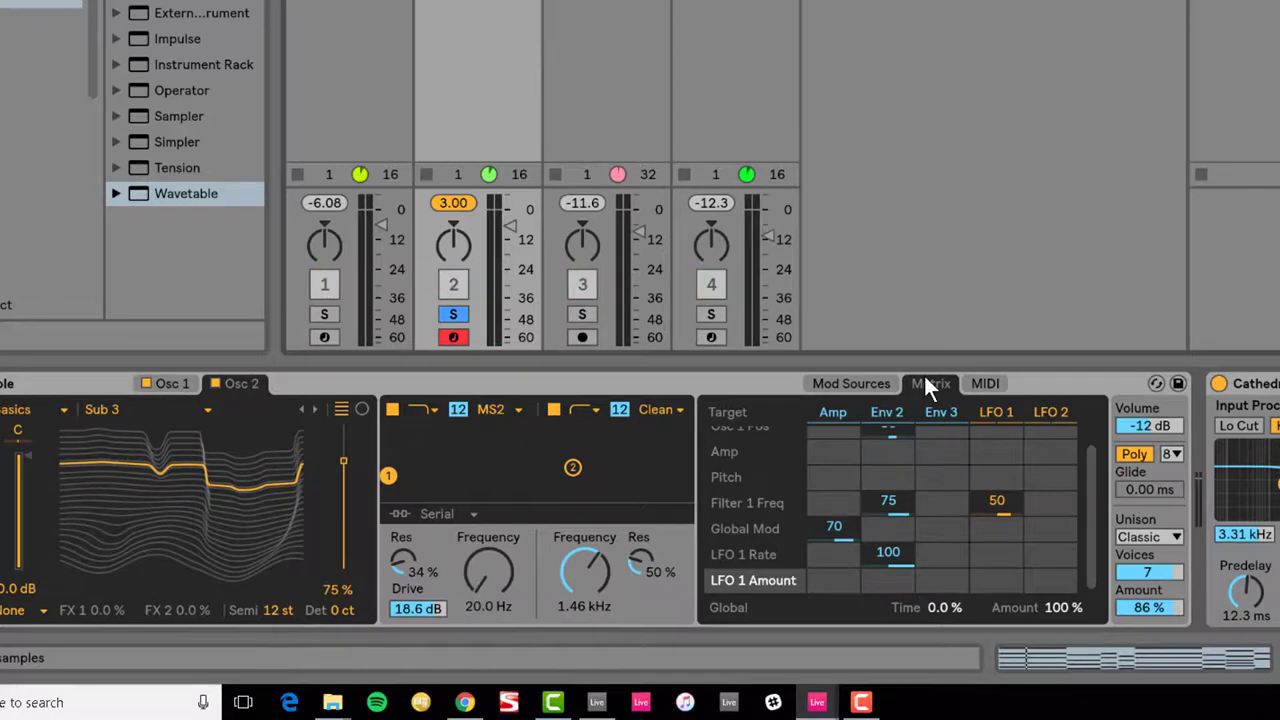
pyautogui.click(582, 410)
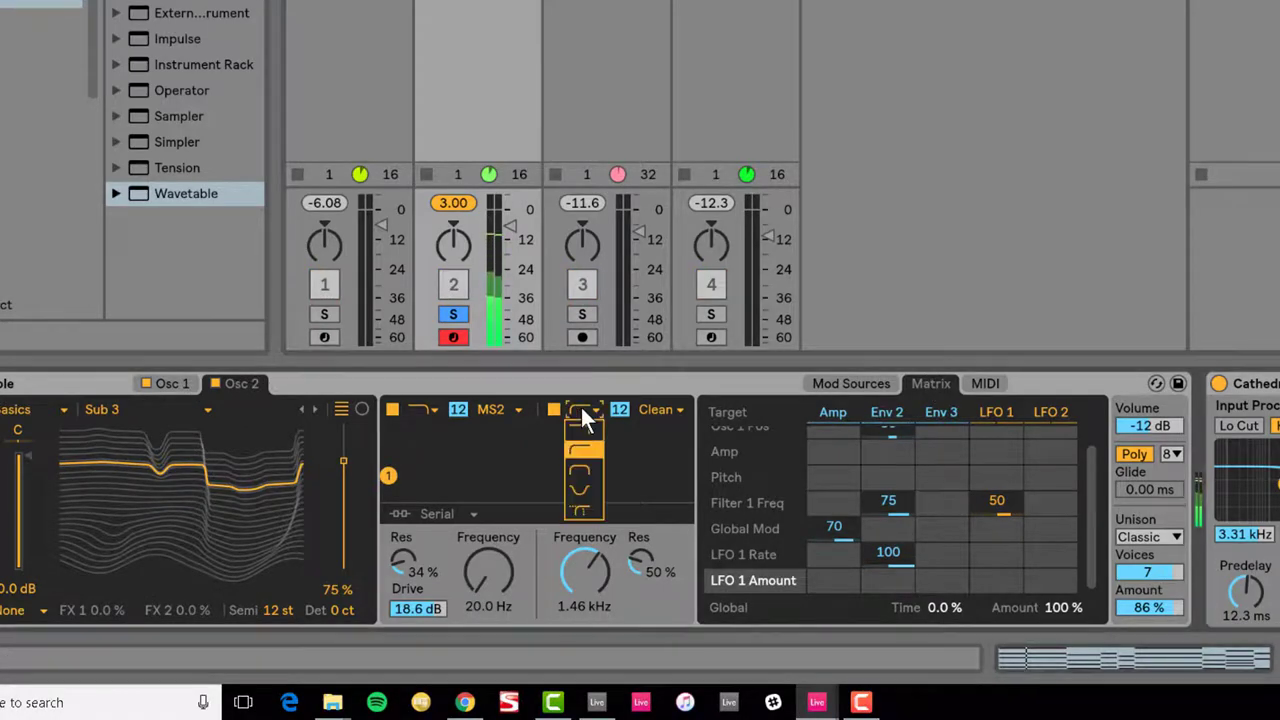
pyautogui.click(594, 434)
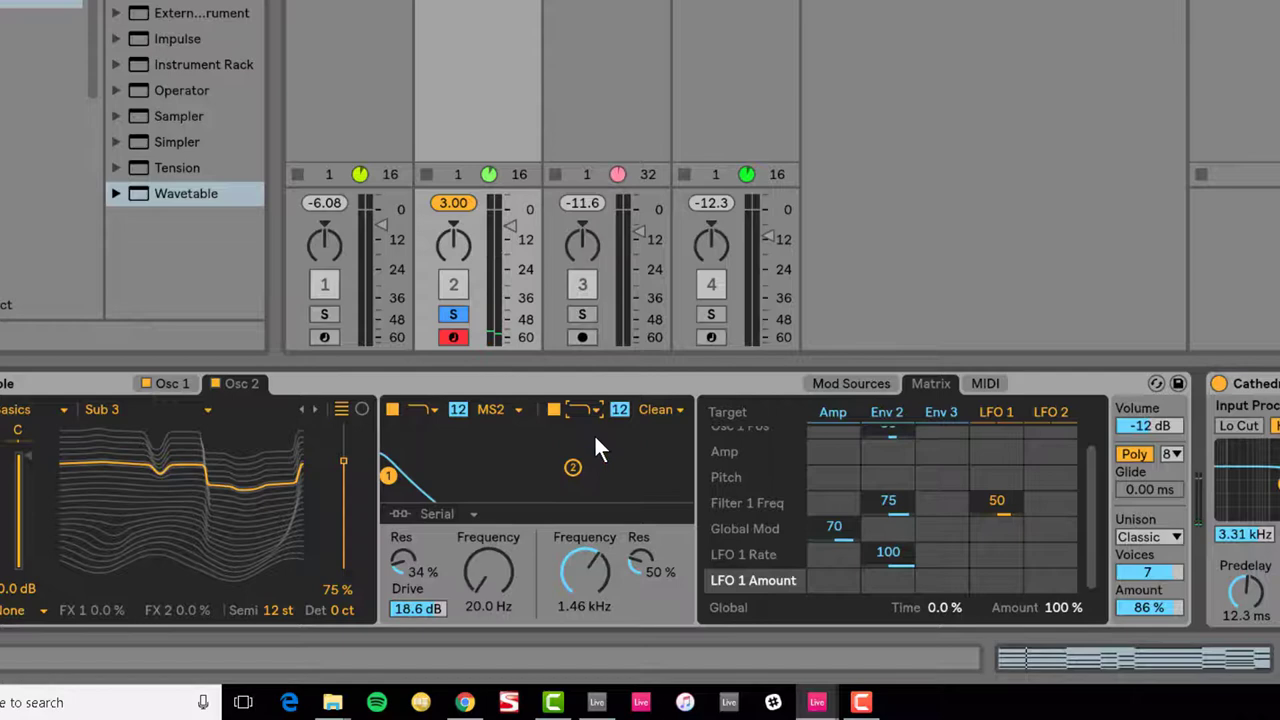
# - Set Filter 1 frequency to 34.7 Hz and lower the LFO 1 amount to 33%
pyautogui.click(872, 380)
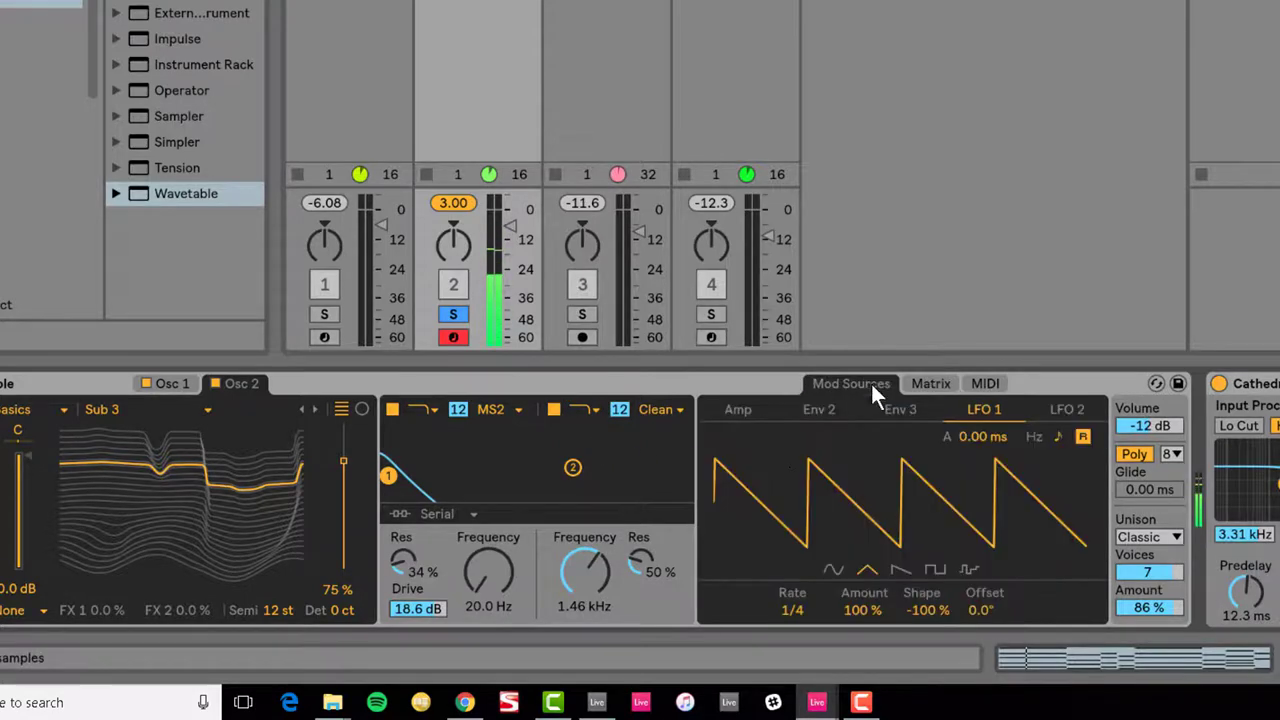
pyautogui.moveTo(505, 570)
pyautogui.mouseDown()
pyautogui.moveTo(505, 535)
pyautogui.moveTo(505, 560)
pyautogui.mouseUp()
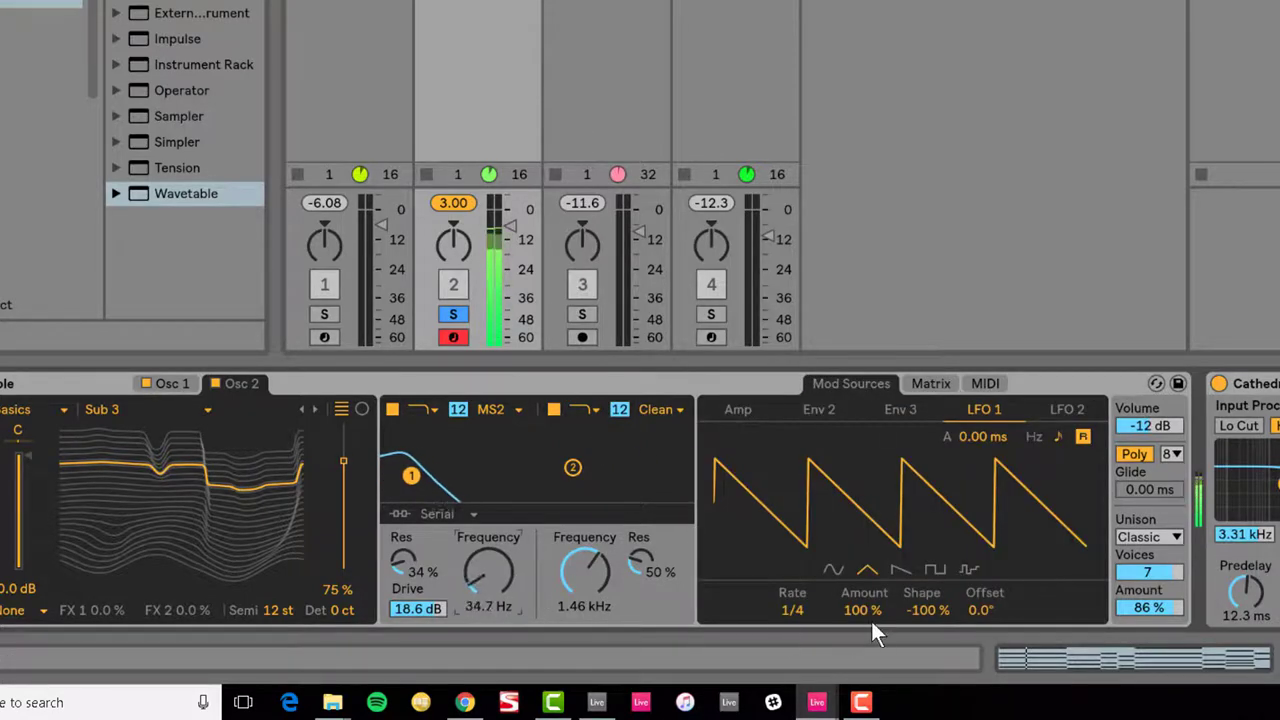
pyautogui.moveTo(864, 610); pyautogui.dragTo(864, 678)
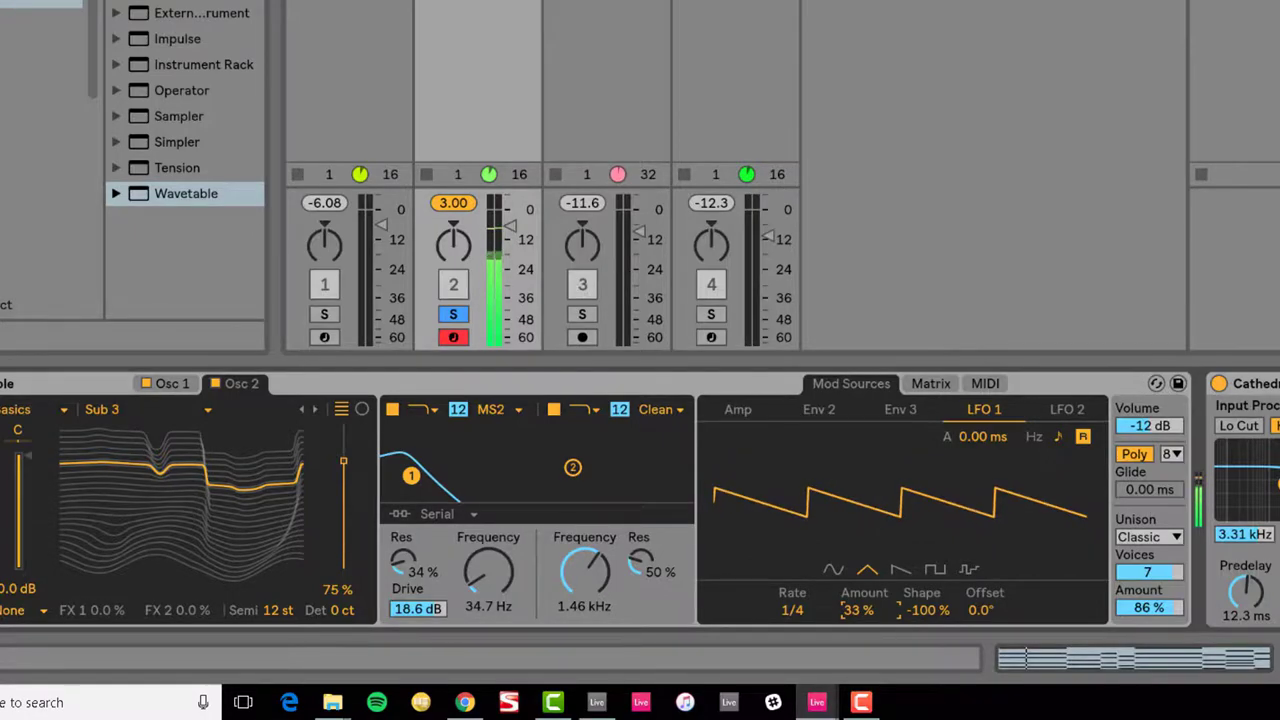
pyautogui.moveTo(867, 604); pyautogui.dragTo(867, 616)
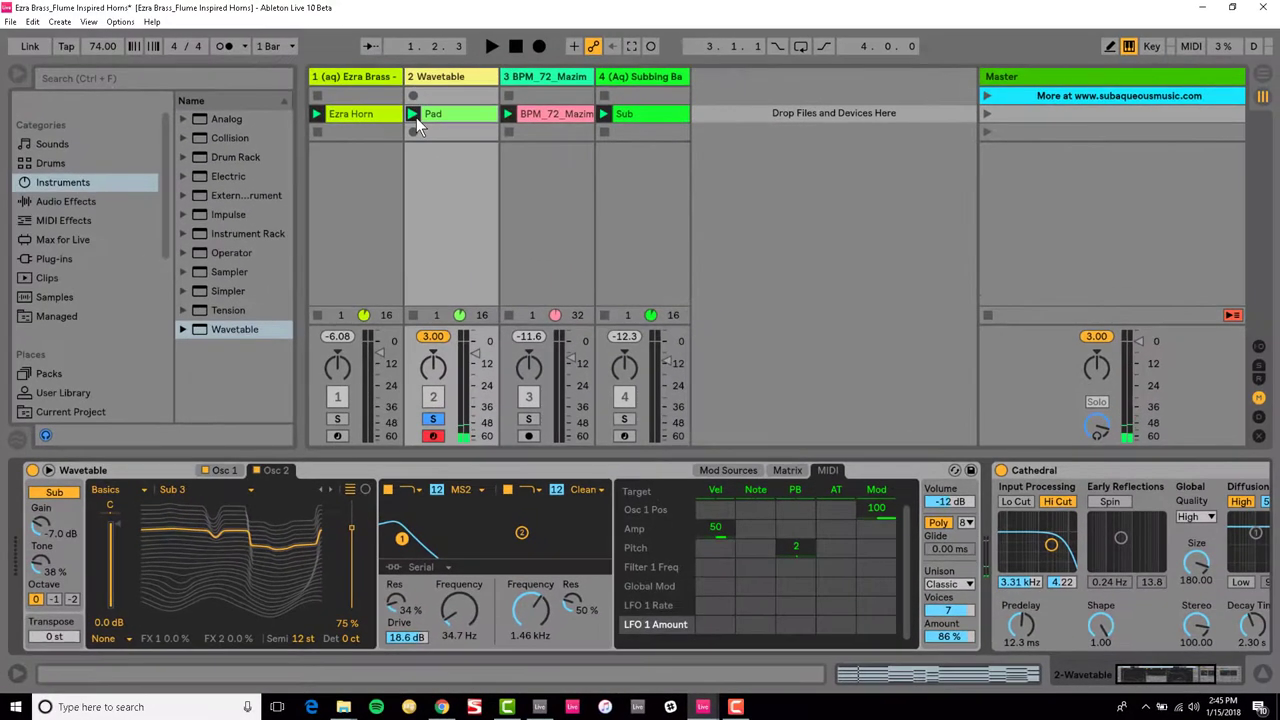
# - Play the Pad clip, unsolo track 2 to hear all four tracks, then stop playback
pyautogui.click(413, 97)
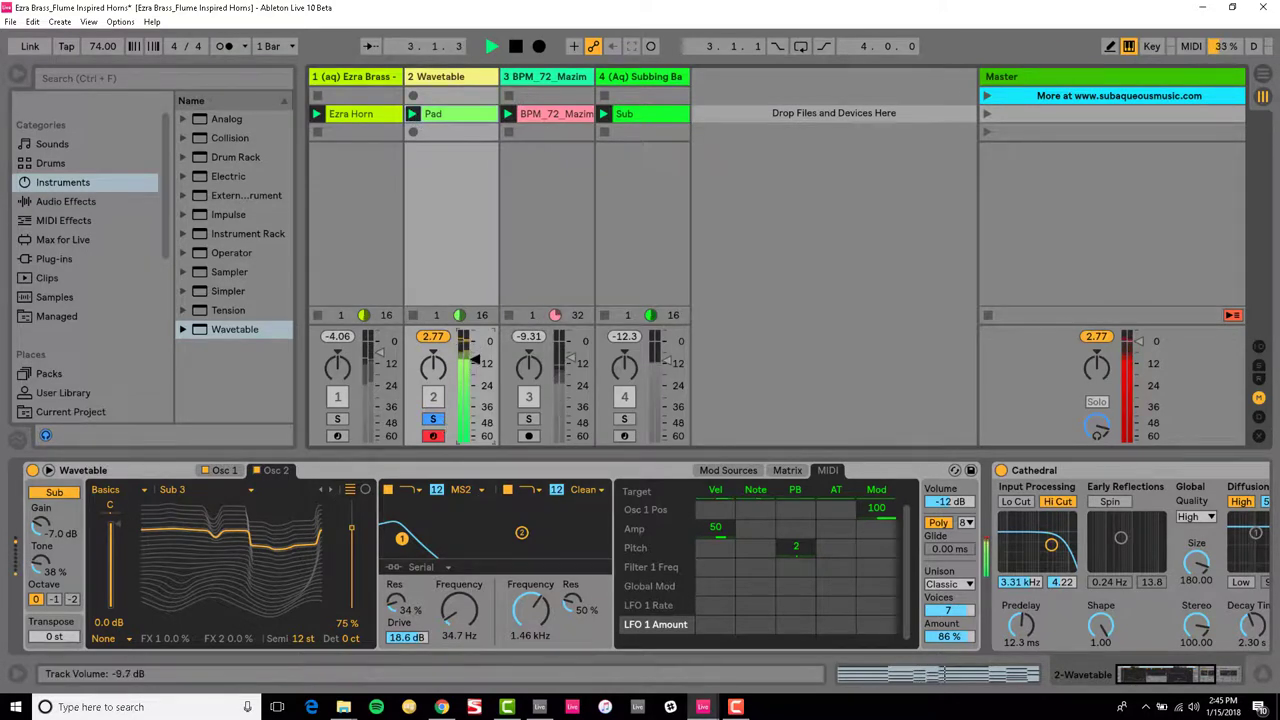
pyautogui.click(433, 419)
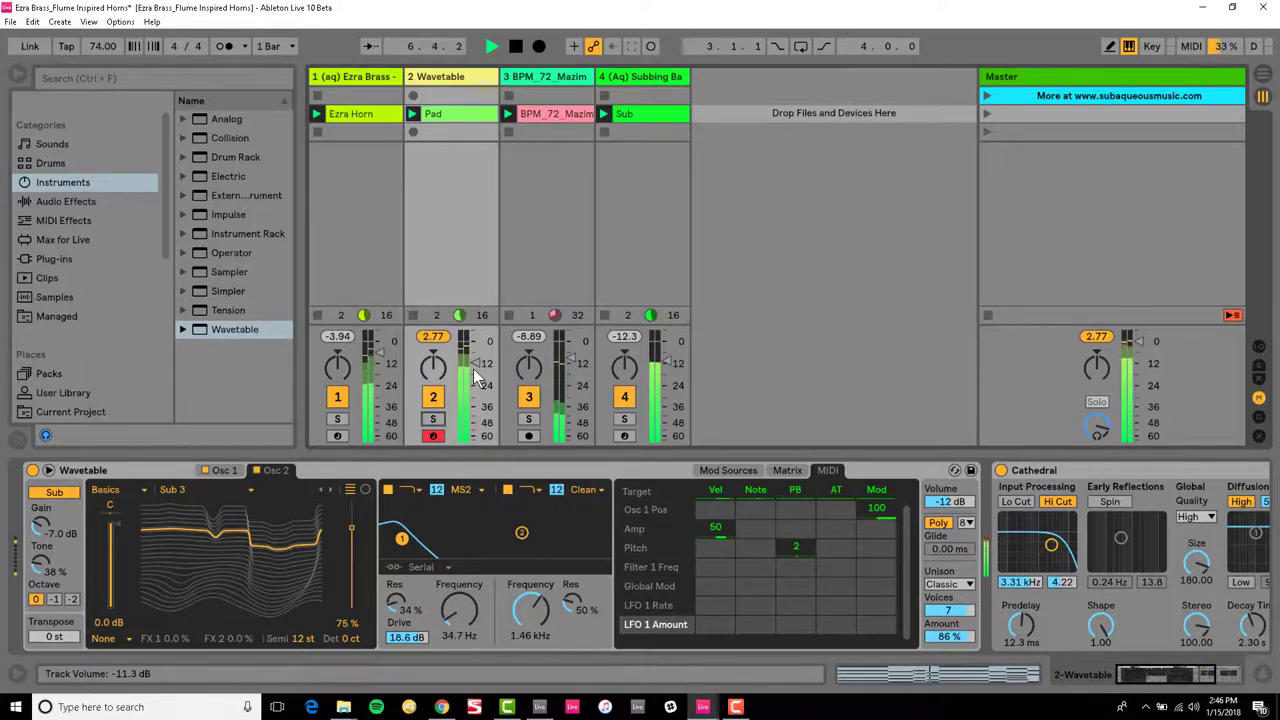
pyautogui.press('space')
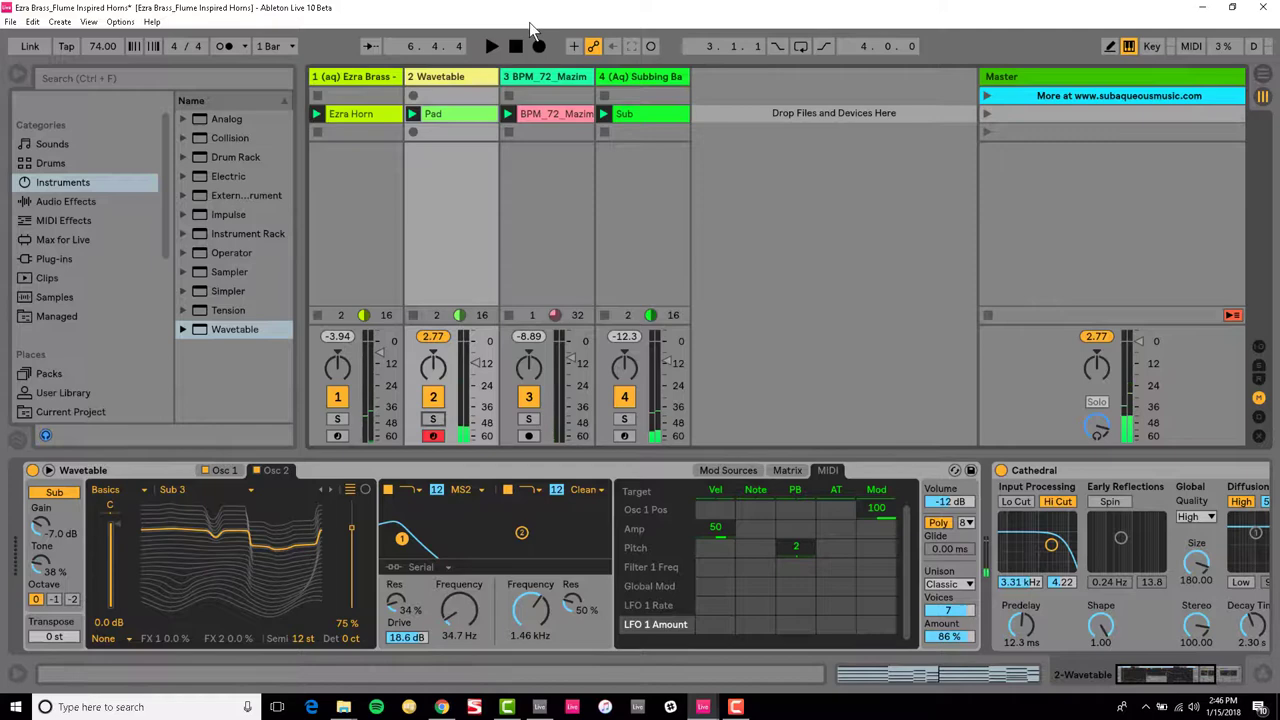